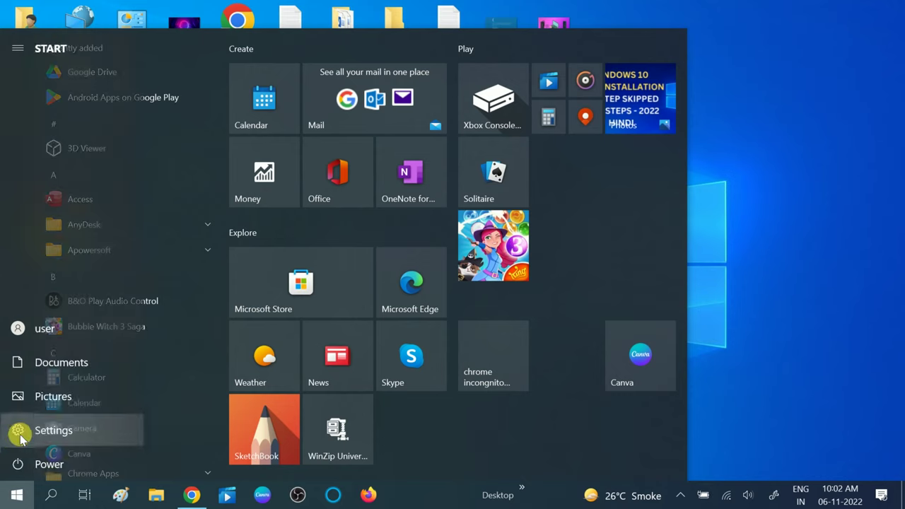
# Launch Windows Security from the Update & Security settings to check how it opens, and close it and Settings
pyautogui.click(18, 431)
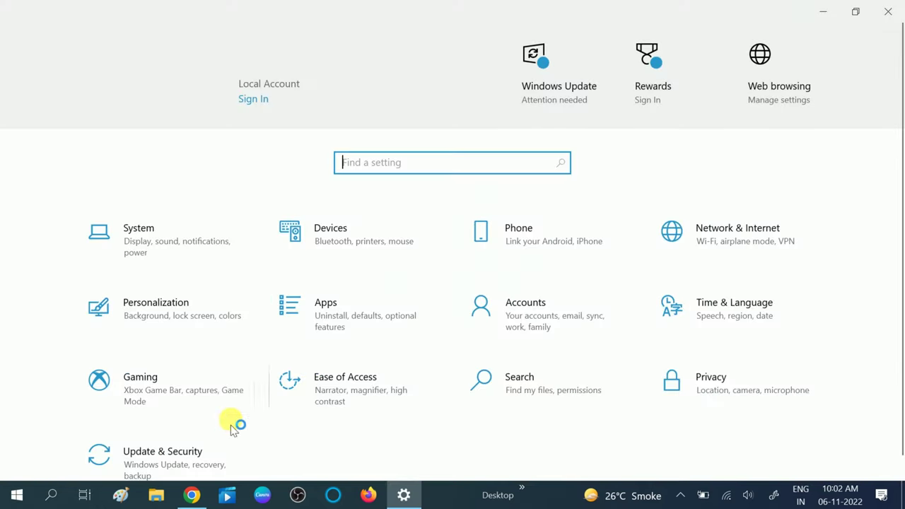
pyautogui.click(515, 104)
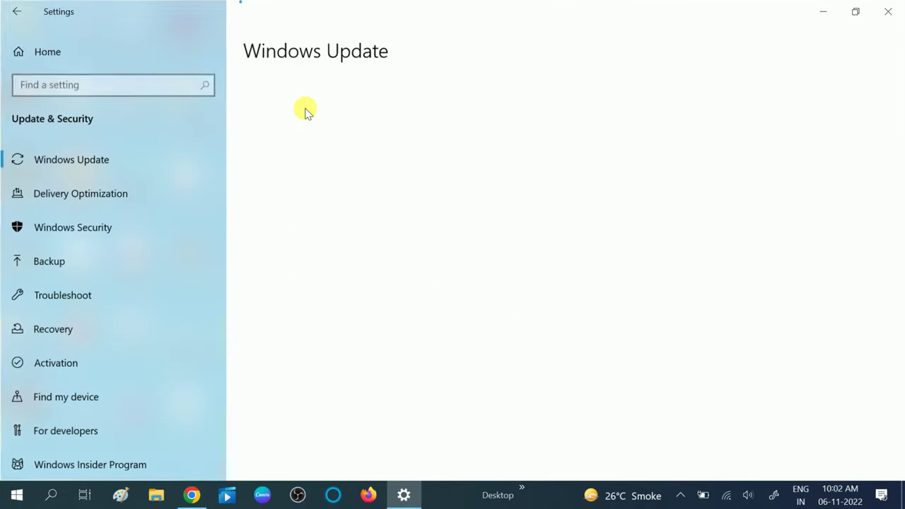
pyautogui.click(71, 231)
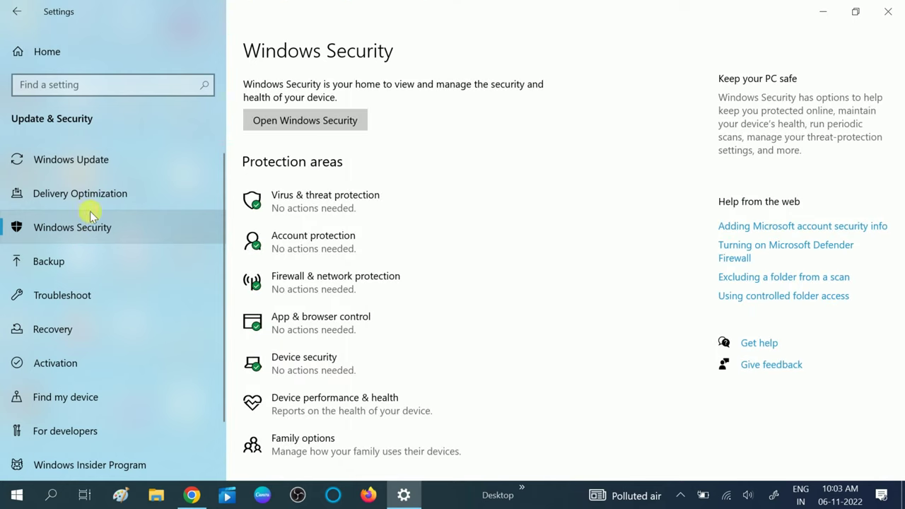
pyautogui.click(338, 122)
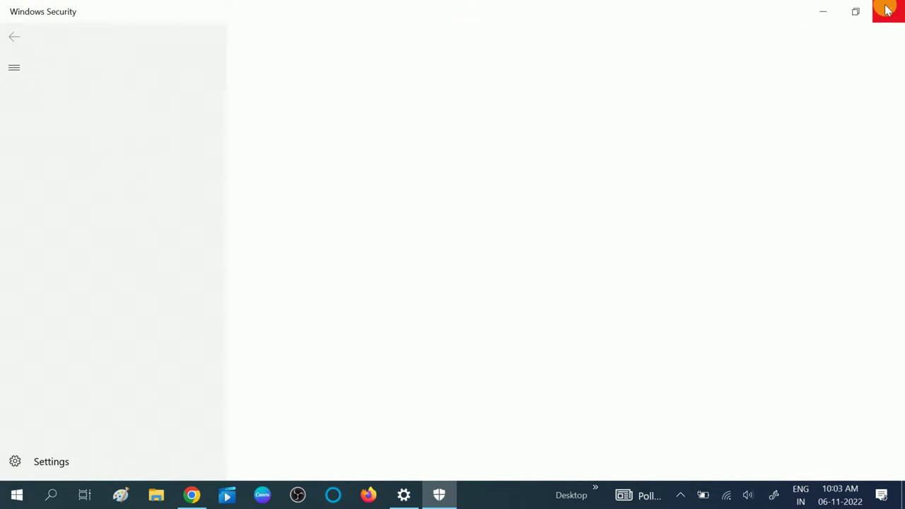
pyautogui.click(888, 12)
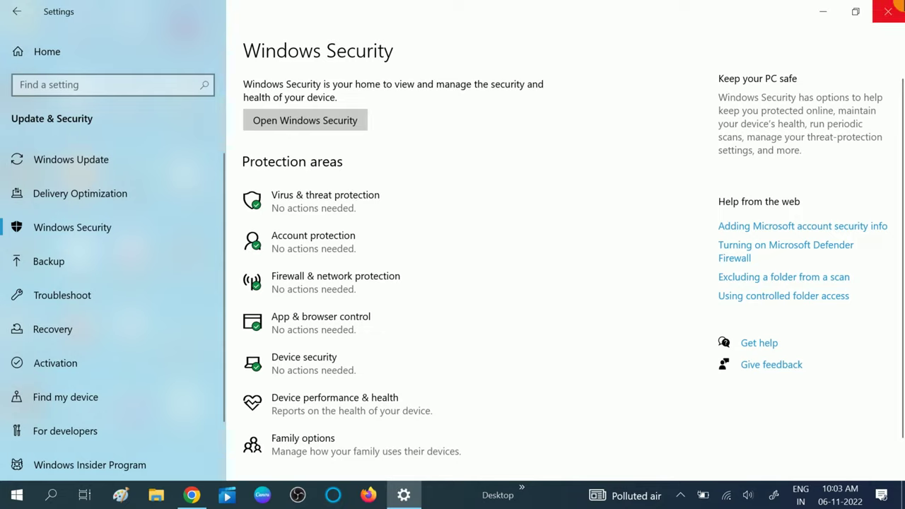
pyautogui.click(890, 10)
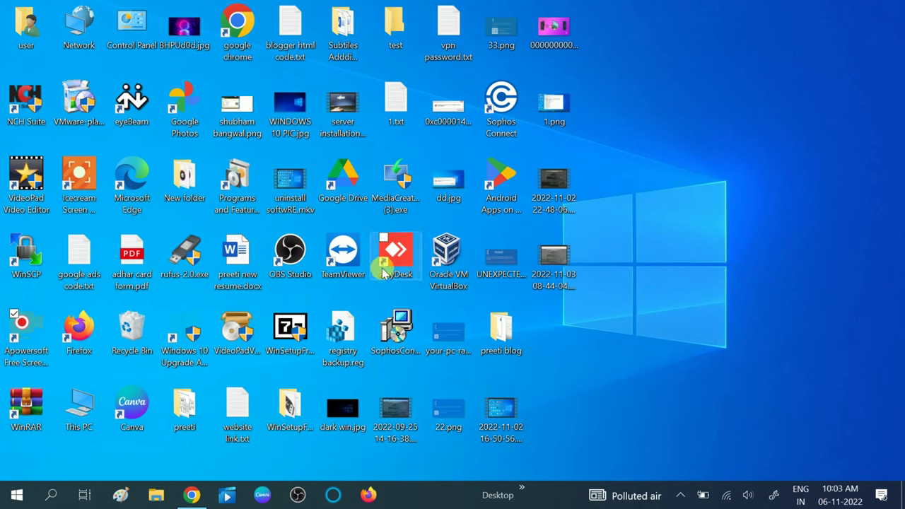
# Open the additional troubleshooters page under Update & Security > Troubleshoot in Settings
pyautogui.click(22, 498)
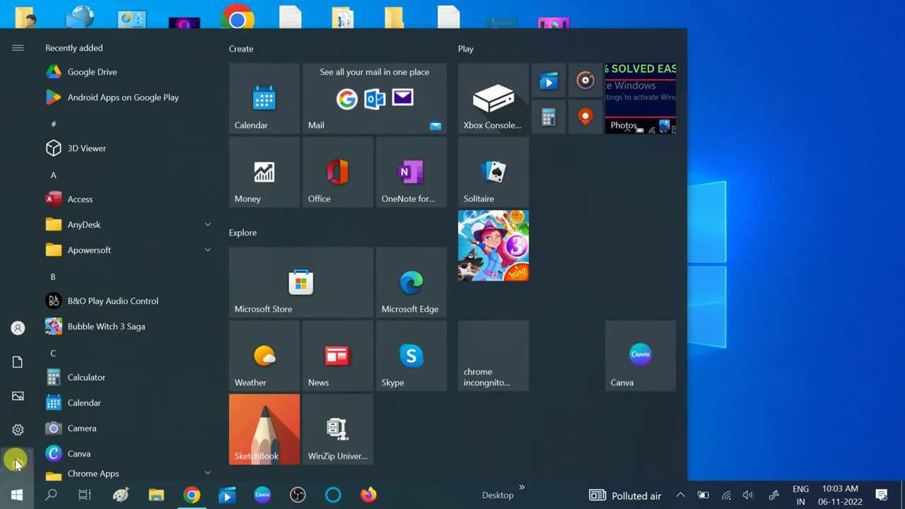
pyautogui.moveTo(28, 433)
pyautogui.click(33, 433)
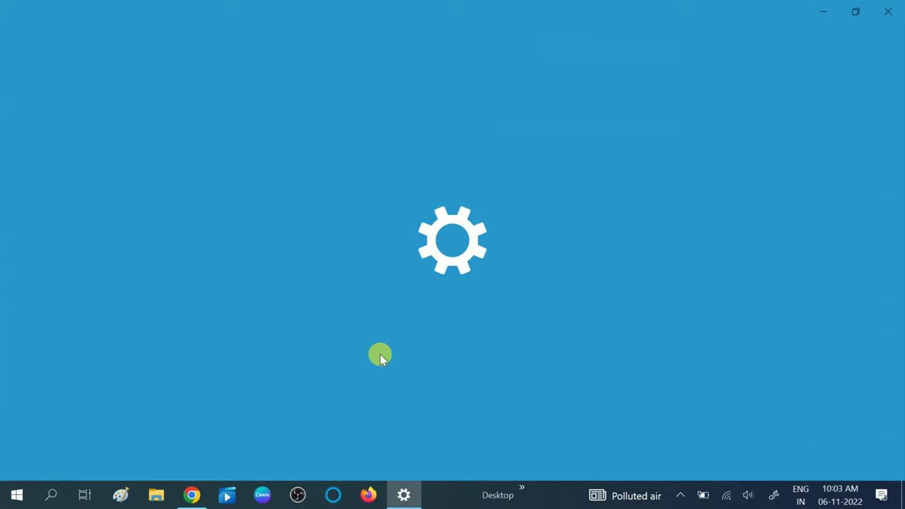
pyautogui.scroll(-1, 382, 362)
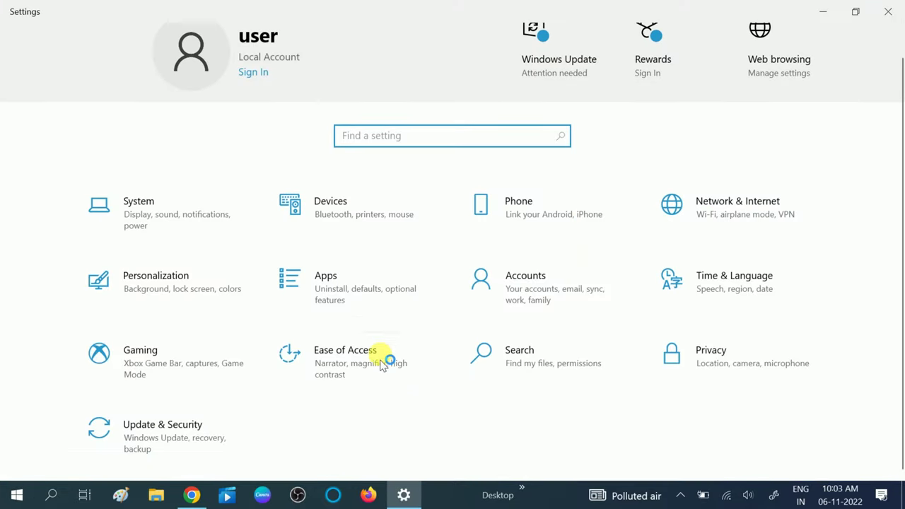
pyautogui.click(179, 425)
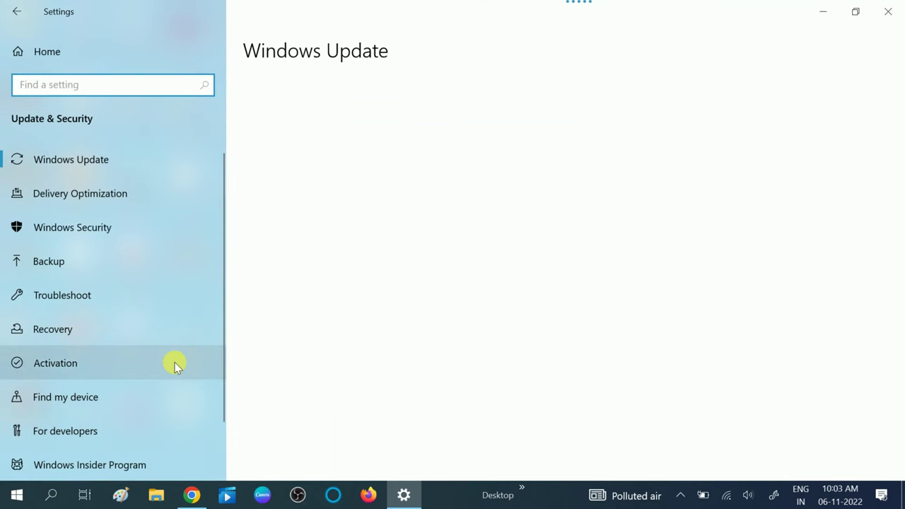
pyautogui.scroll(-1, 173, 361)
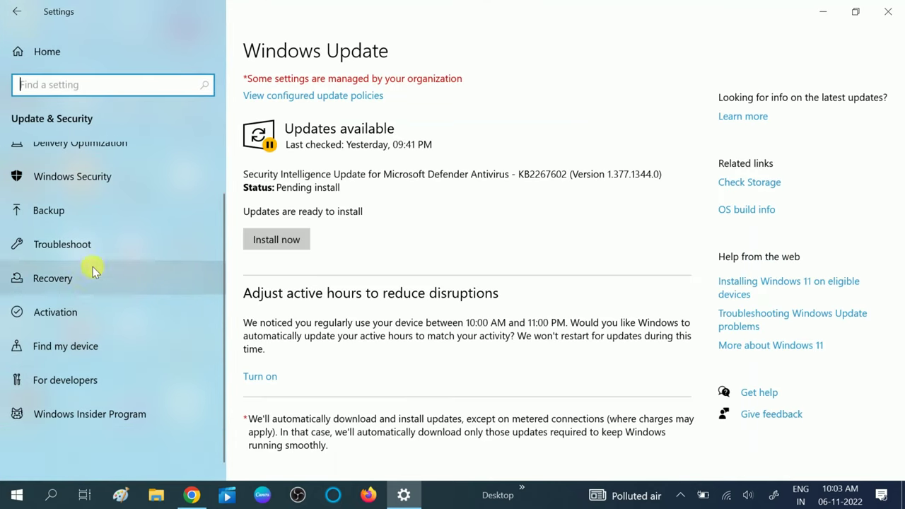
pyautogui.click(84, 244)
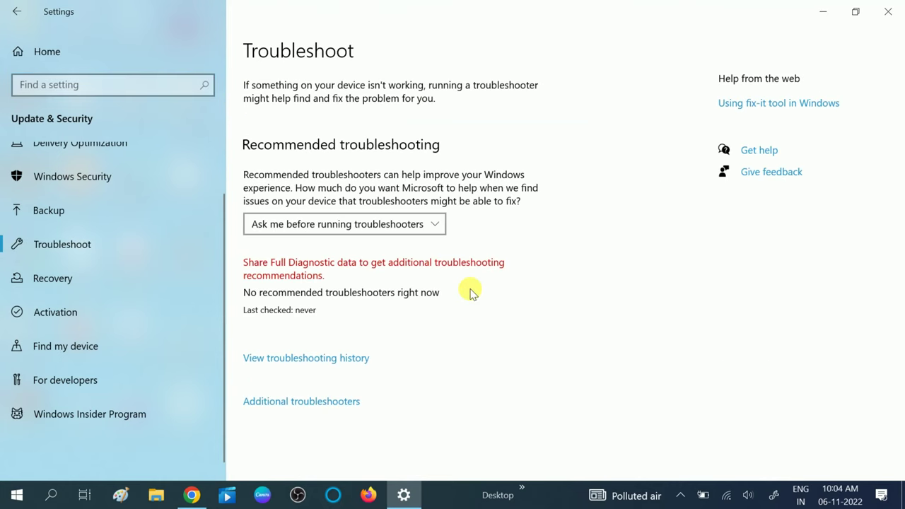
pyautogui.click(303, 405)
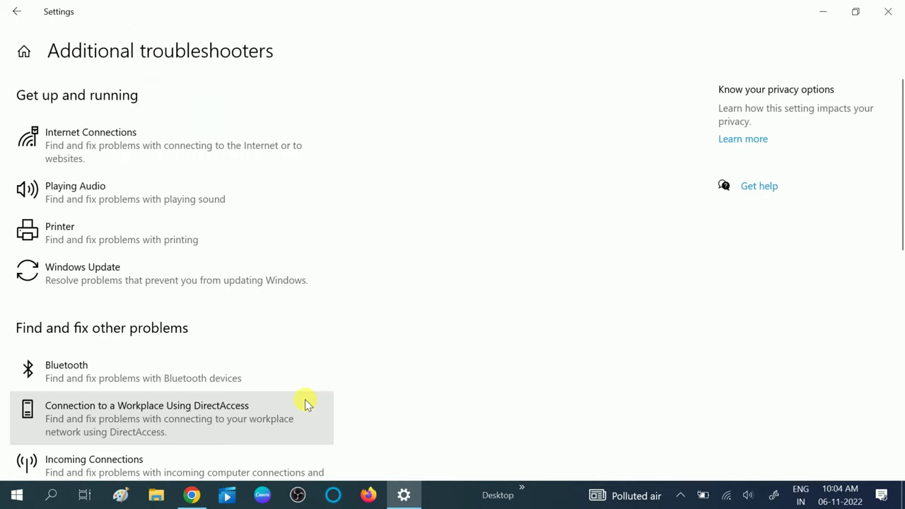
# Run the Windows Store Apps troubleshooter, skip the app reset suggestion, and close the troubleshooter
pyautogui.scroll(-8, 313, 394)
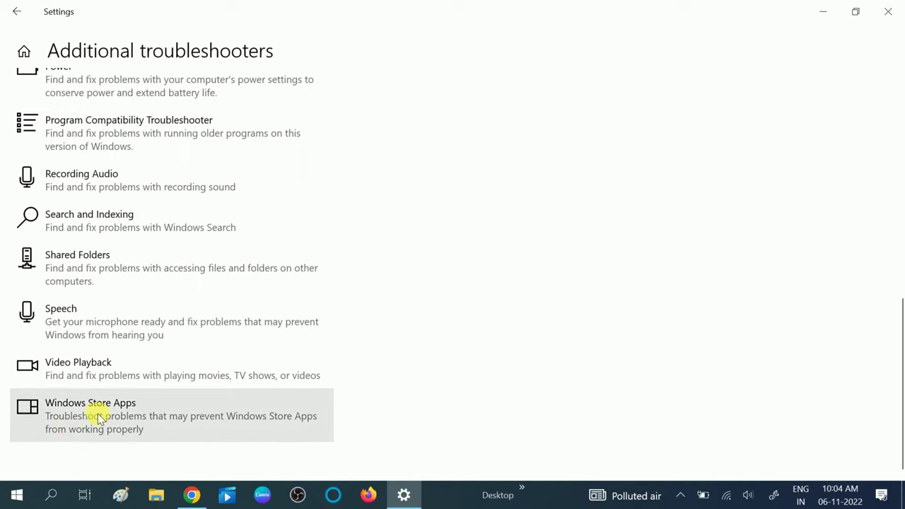
pyautogui.click(97, 414)
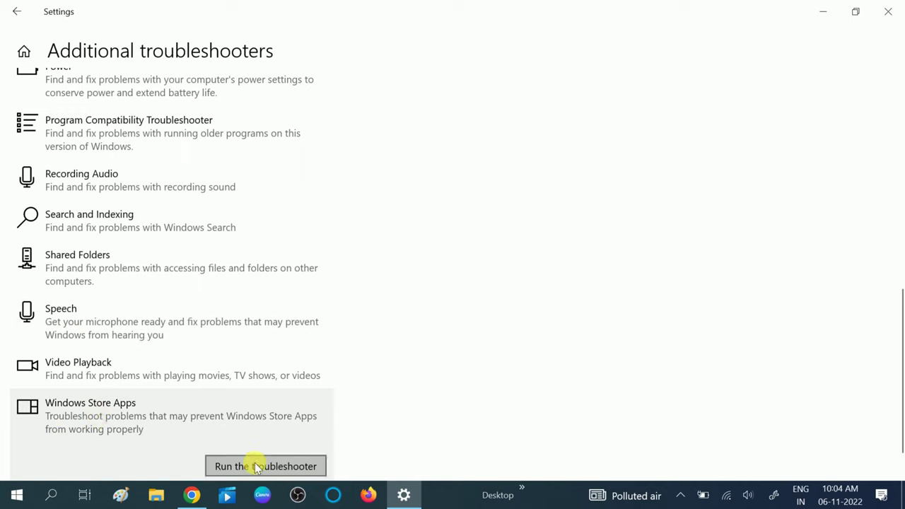
pyautogui.click(273, 465)
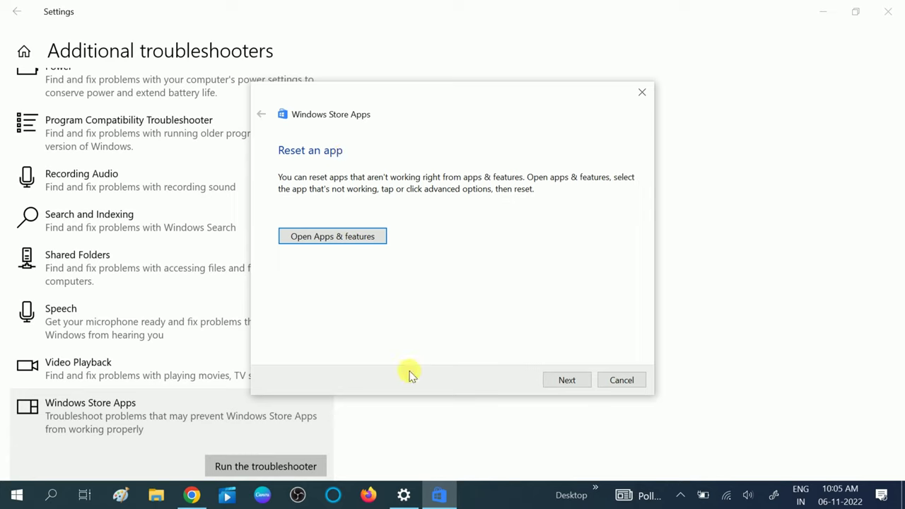
pyautogui.click(566, 380)
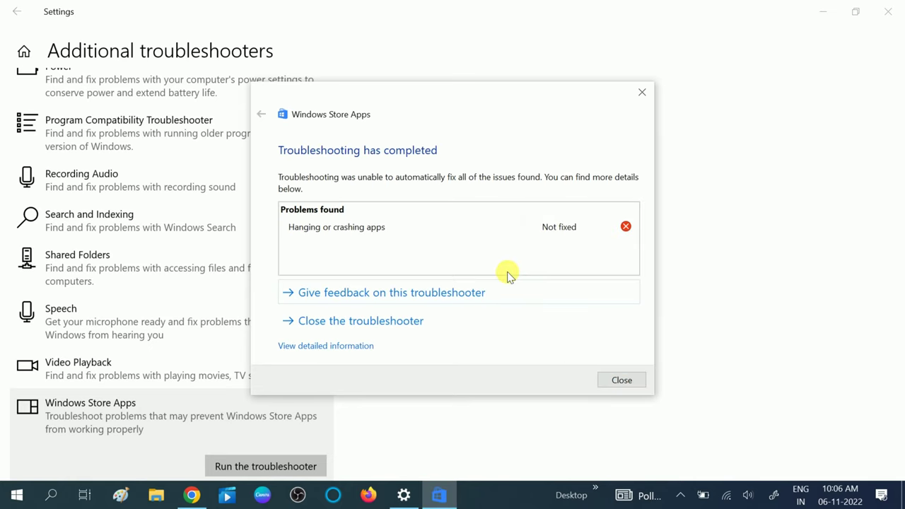
pyautogui.click(375, 322)
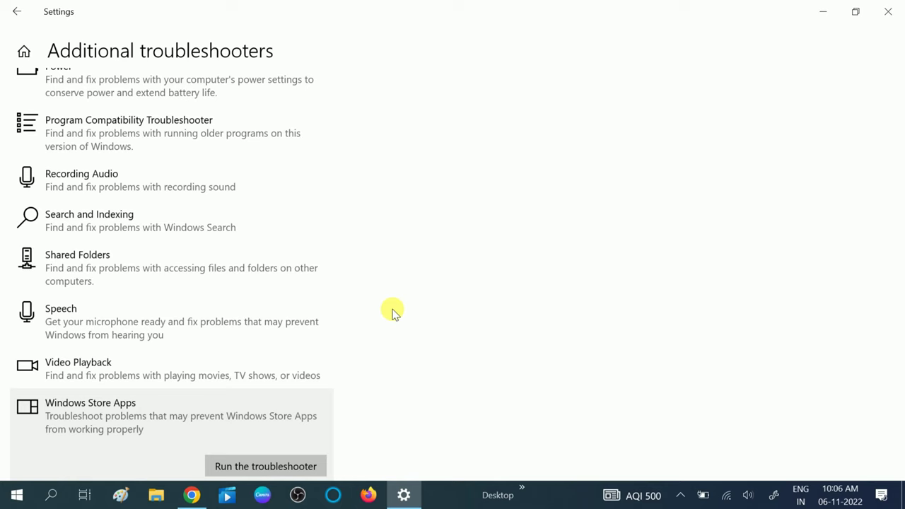
# Return to the Settings home page and open the Background apps permissions under Privacy
pyautogui.click(14, 10)
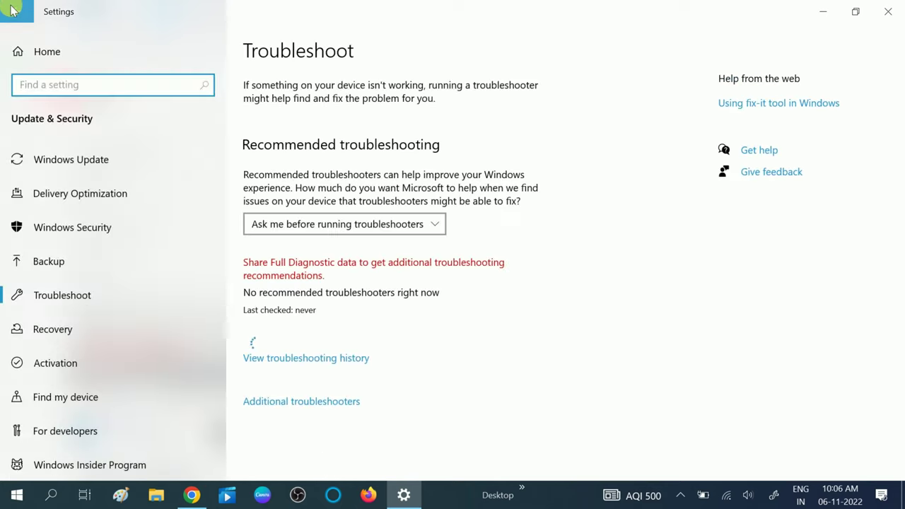
pyautogui.click(8, 11)
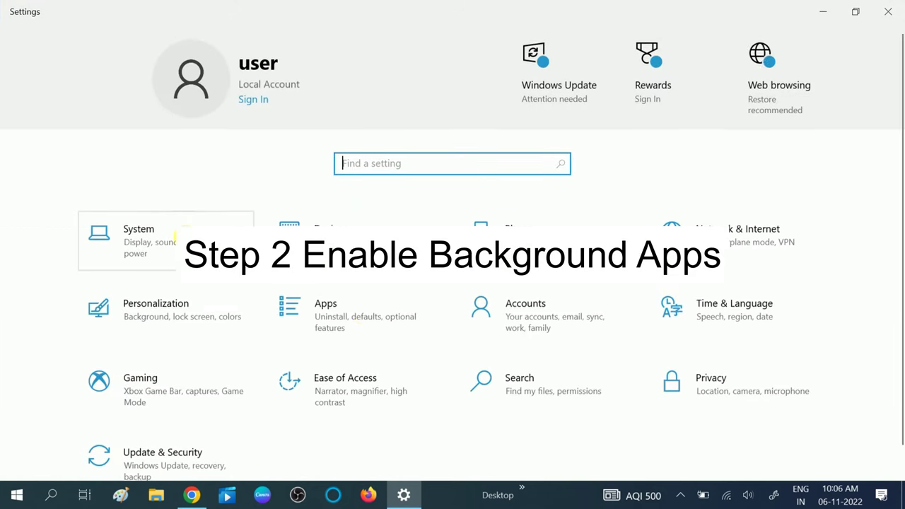
pyautogui.scroll(-1, 365, 290)
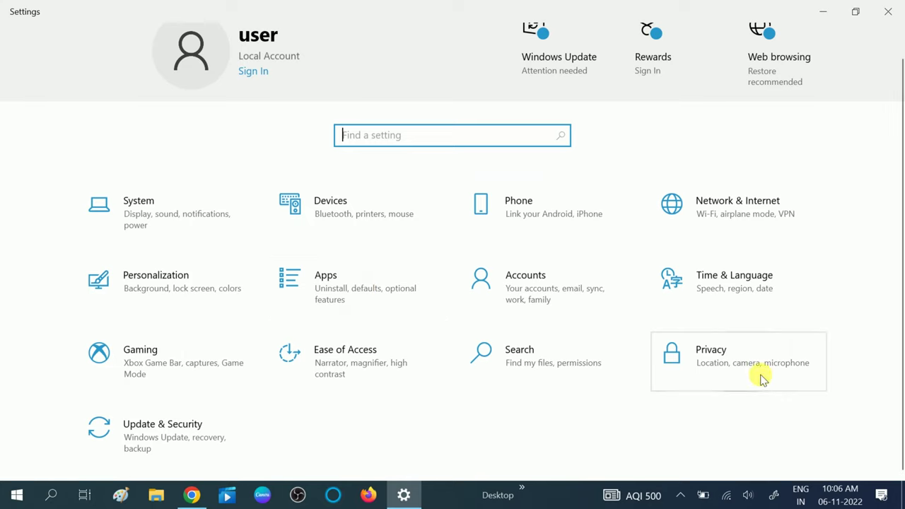
pyautogui.click(742, 363)
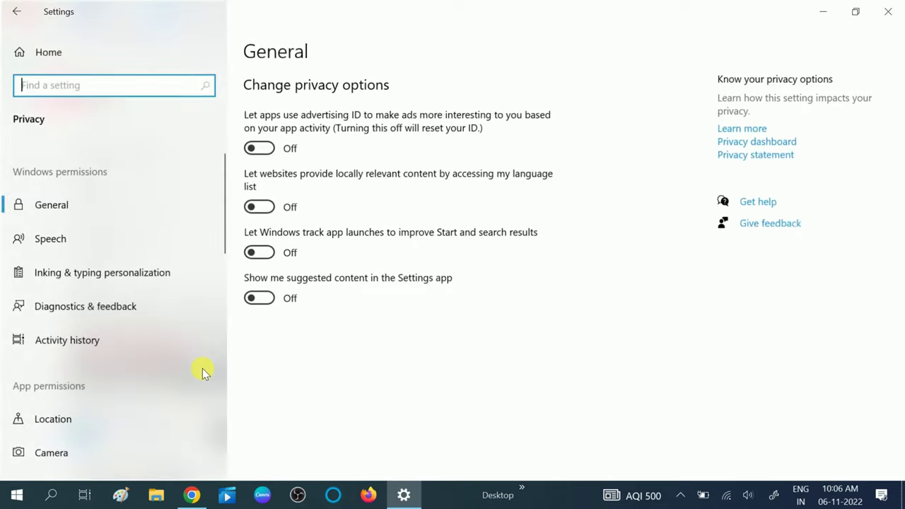
pyautogui.scroll(-5, 155, 322)
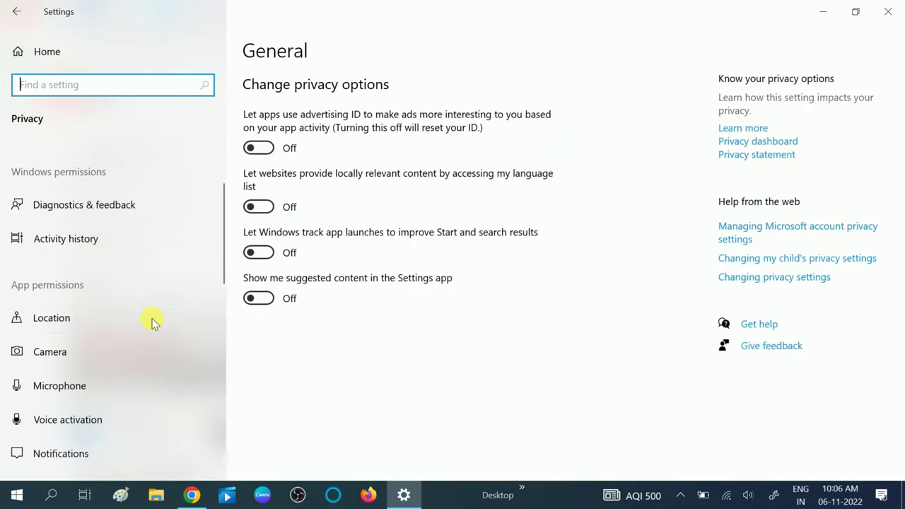
pyautogui.scroll(-5, 154, 321)
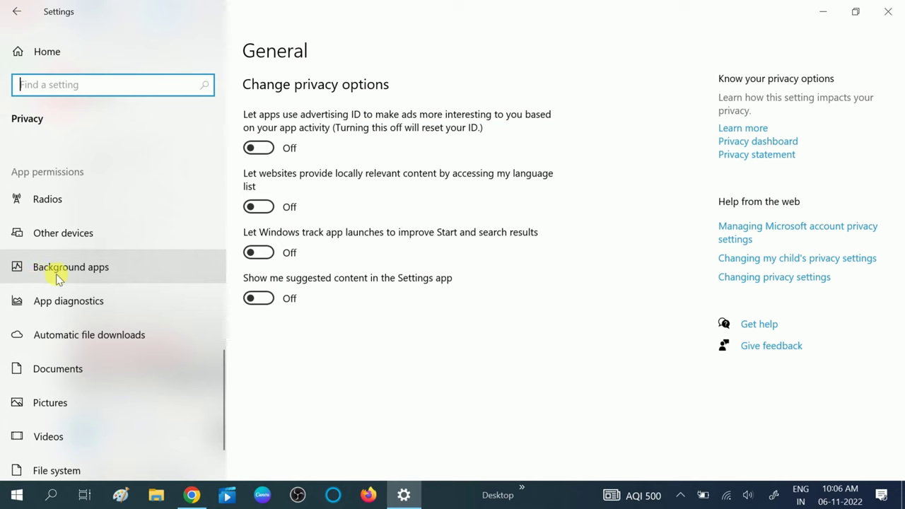
pyautogui.click(70, 276)
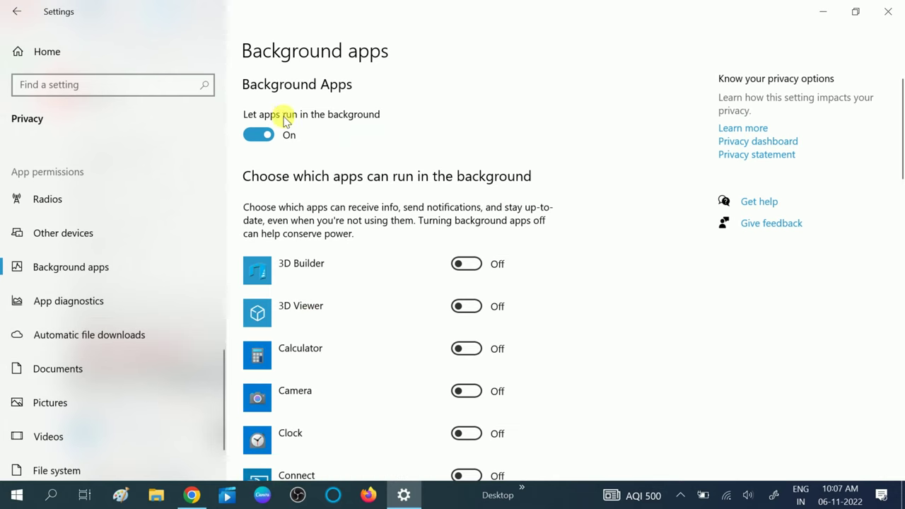
# Make sure apps may run in the background, with Windows Security switched on, and close Settings
pyautogui.click(273, 136)
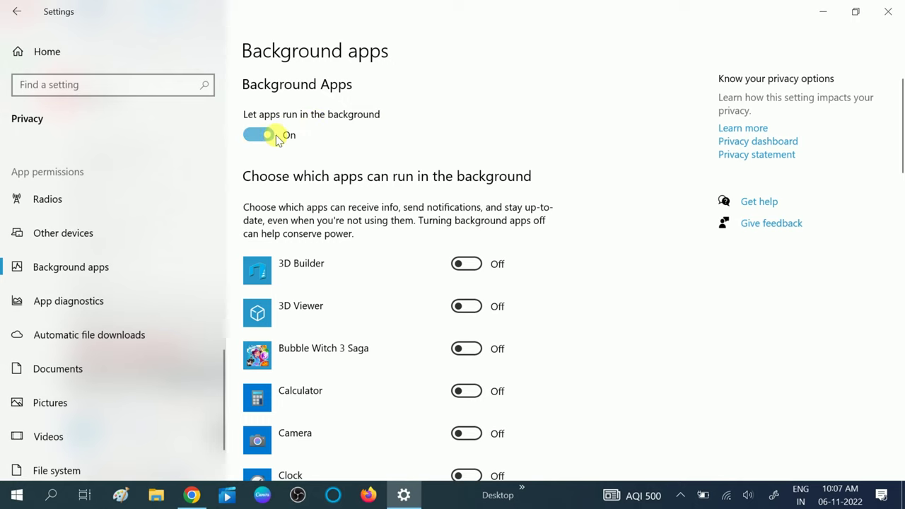
pyautogui.scroll(-5, 362, 328)
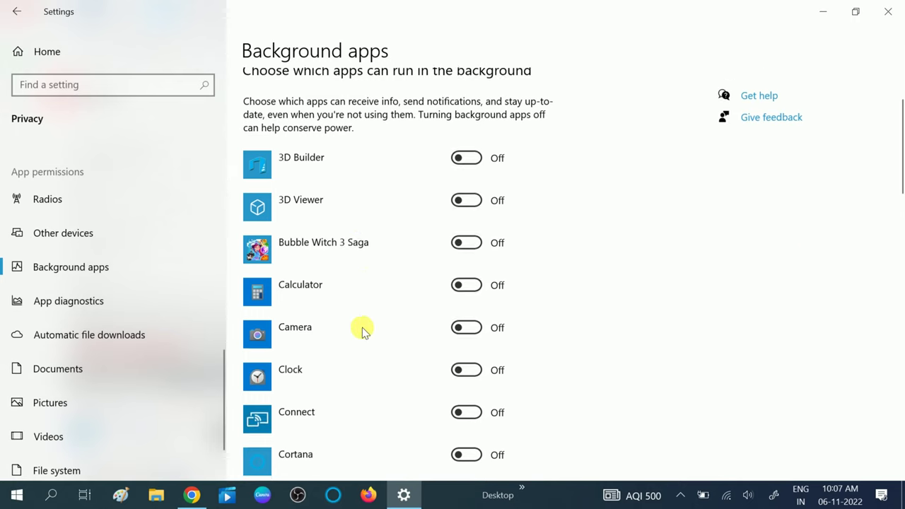
pyautogui.scroll(-5, 362, 328)
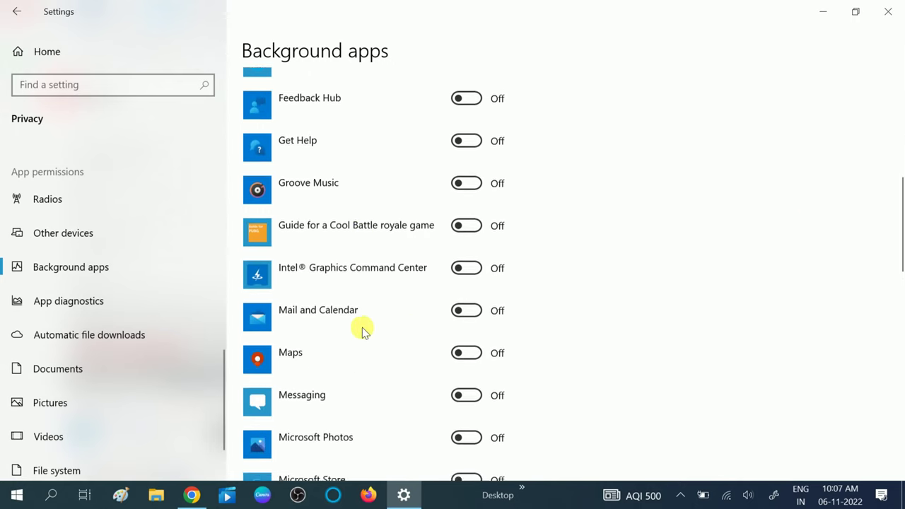
pyautogui.scroll(-5, 362, 327)
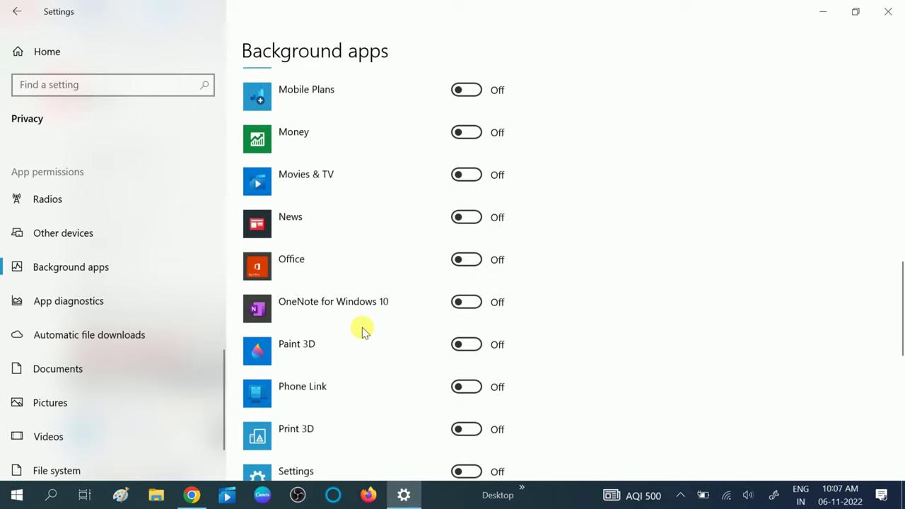
pyautogui.scroll(-4, 362, 327)
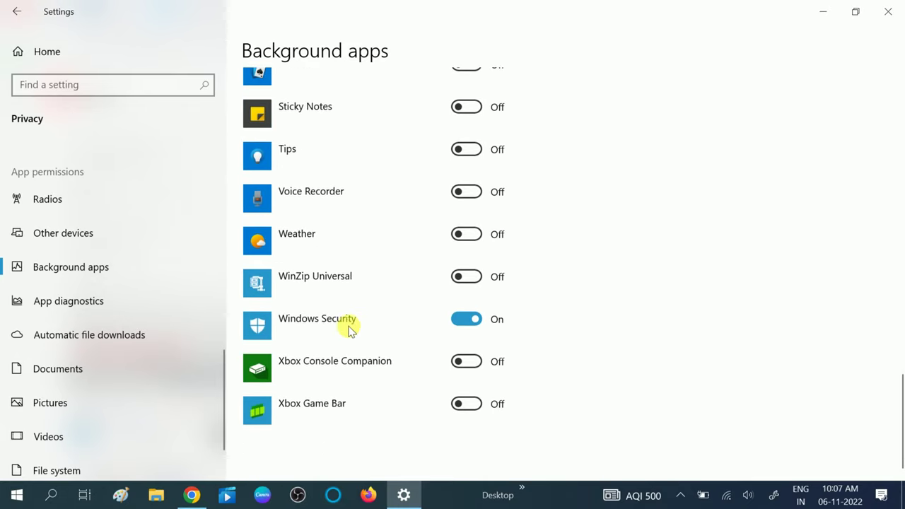
pyautogui.click(467, 324)
pyautogui.click(470, 326)
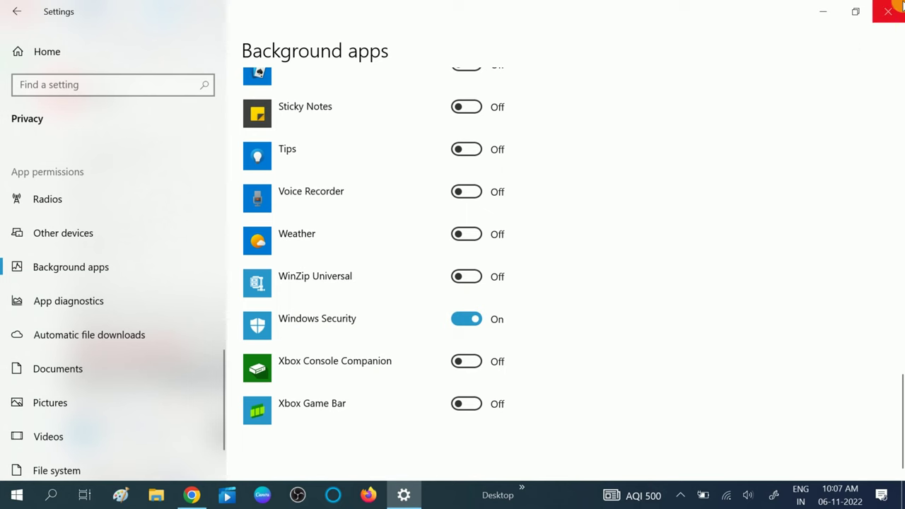
pyautogui.click(889, 11)
pyautogui.click(5, 501)
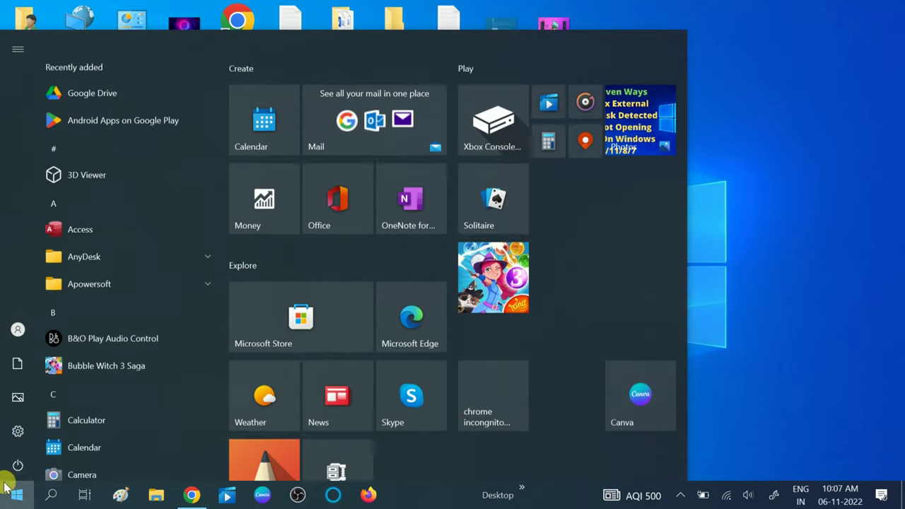
pyautogui.click(10, 432)
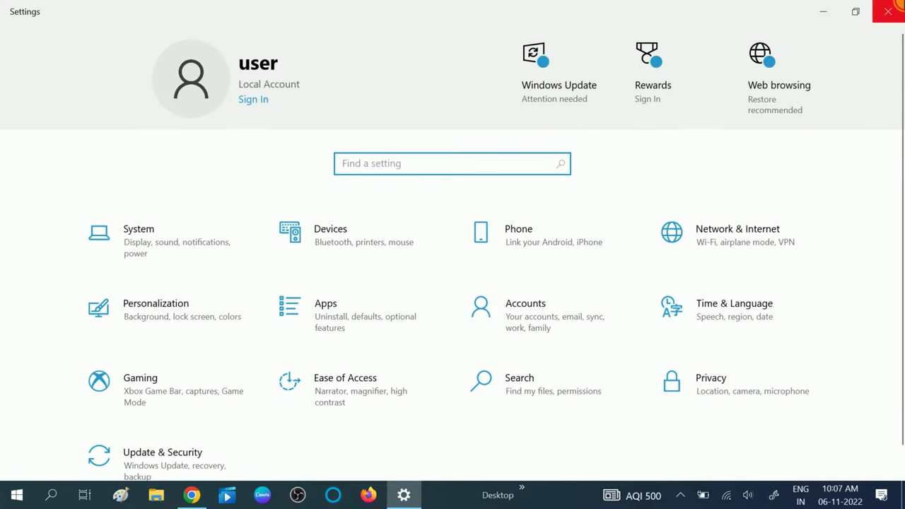
pyautogui.click(897, 7)
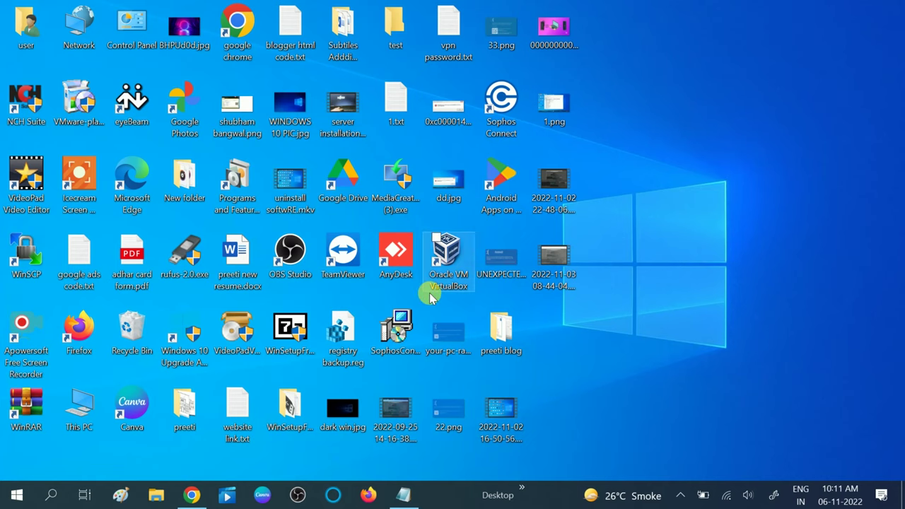
# Search Windows for powershell and run Windows PowerShell as administrator, bringing its window to the front
pyautogui.click(54, 496)
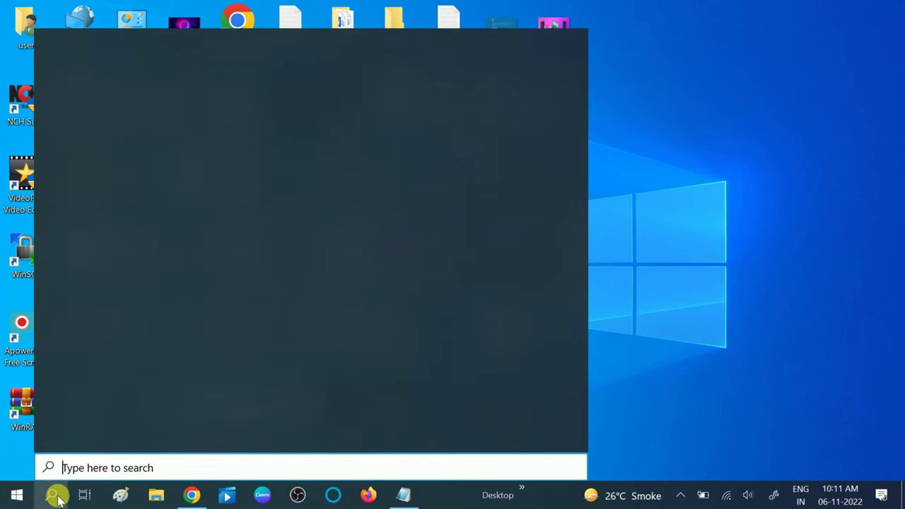
pyautogui.write('po')
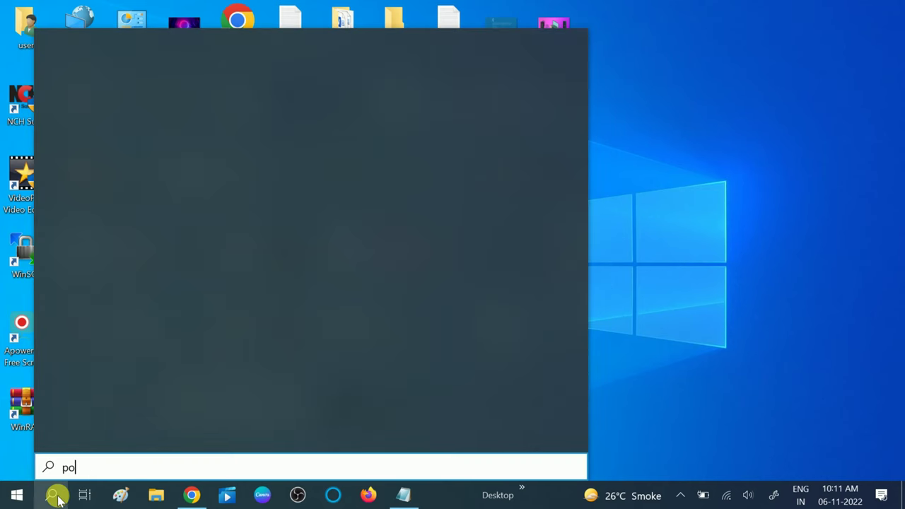
pyautogui.write('wershe')
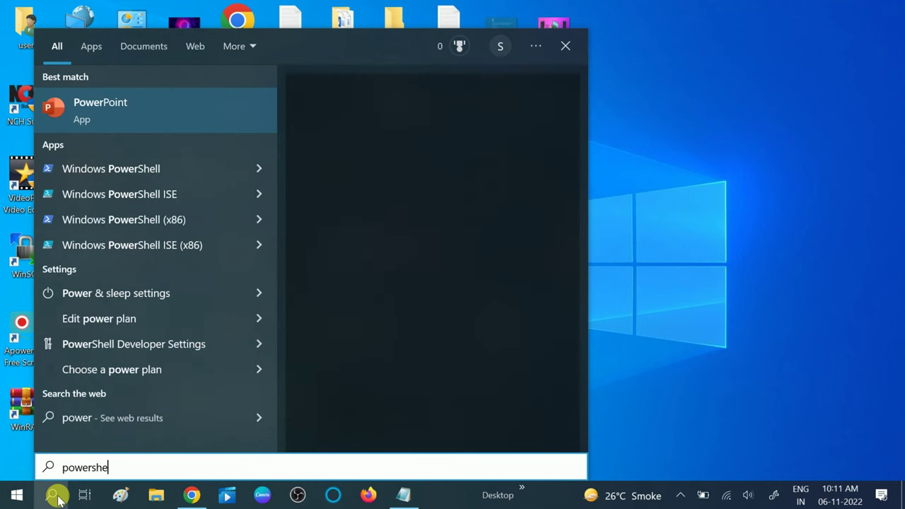
pyautogui.write('ll')
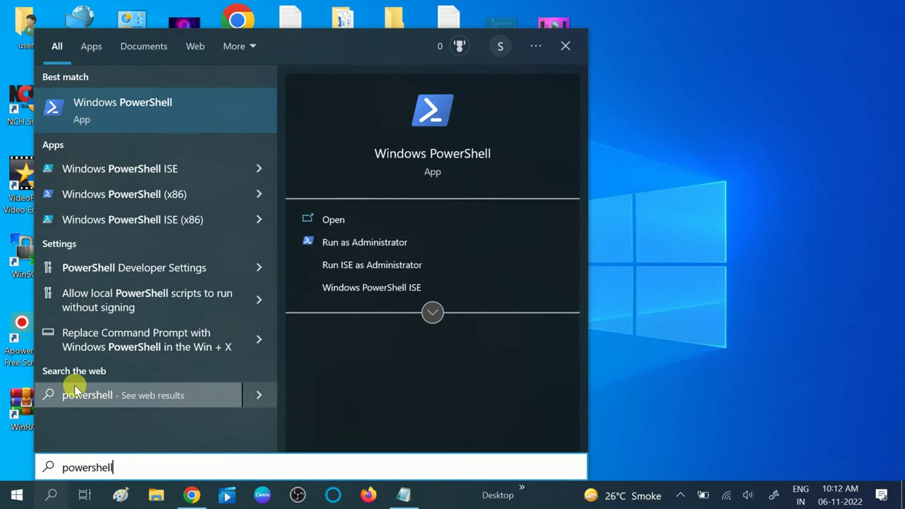
pyautogui.rightClick(138, 120)
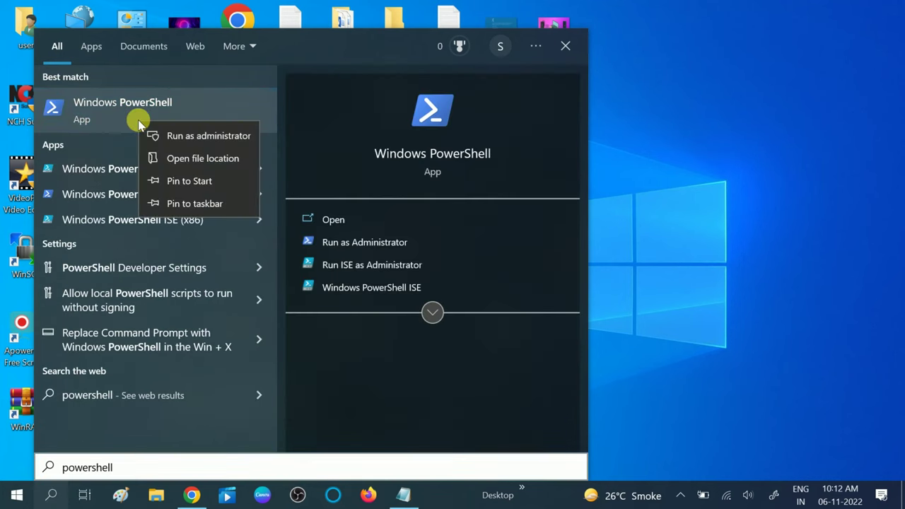
pyautogui.click(198, 138)
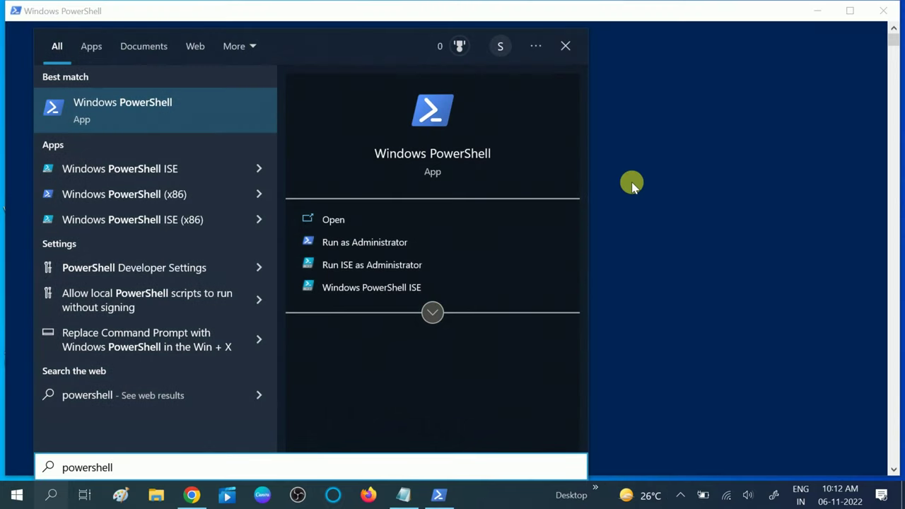
pyautogui.hotkey('ctrl', 'shift', 'Return')
pyautogui.click(628, 183)
# Switch to the open Notepad notes and copy the line Set-ExecutionPolicy Unrestricted
pyautogui.click(407, 499)
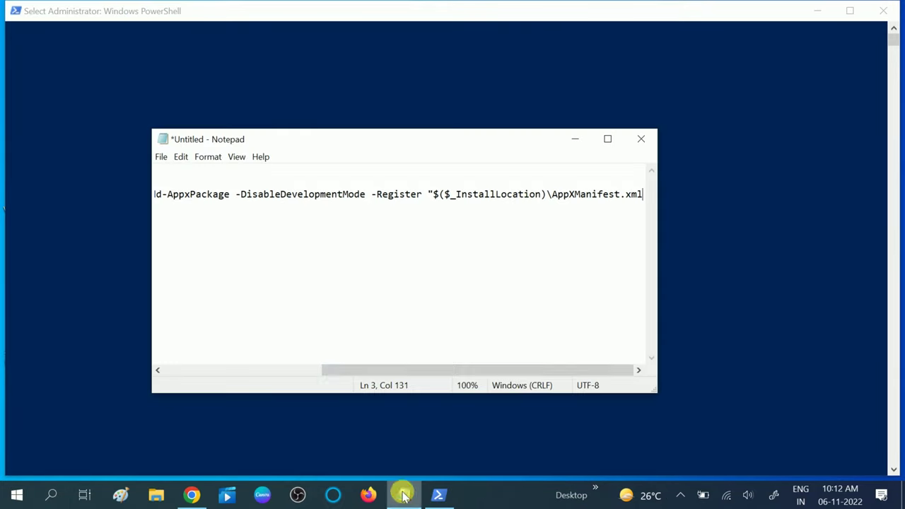
pyautogui.moveTo(353, 375); pyautogui.dragTo(142, 363)
pyautogui.moveTo(157, 174); pyautogui.dragTo(345, 183)
pyautogui.hotkey('ctrl', 'c')
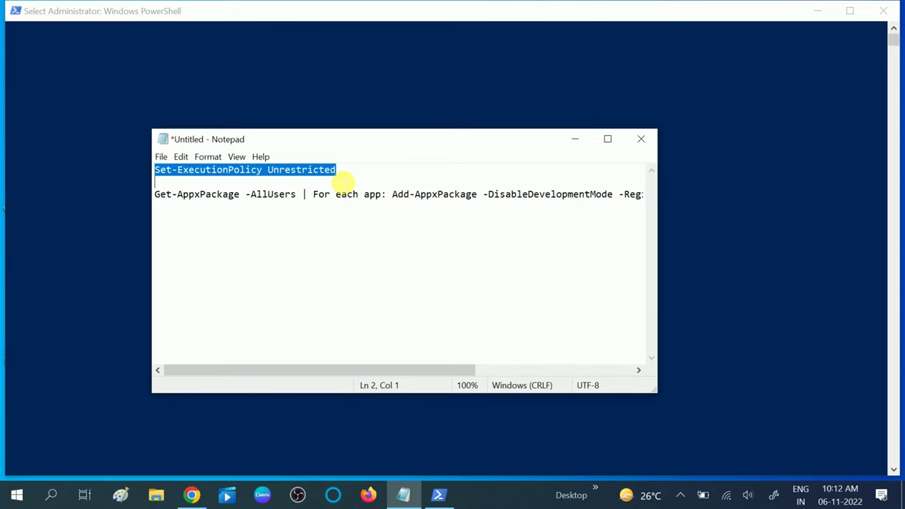
# Run Set-ExecutionPolicy Unrestricted in the administrator PowerShell window and answer the policy change with a for Yes to All
pyautogui.click(87, 76)
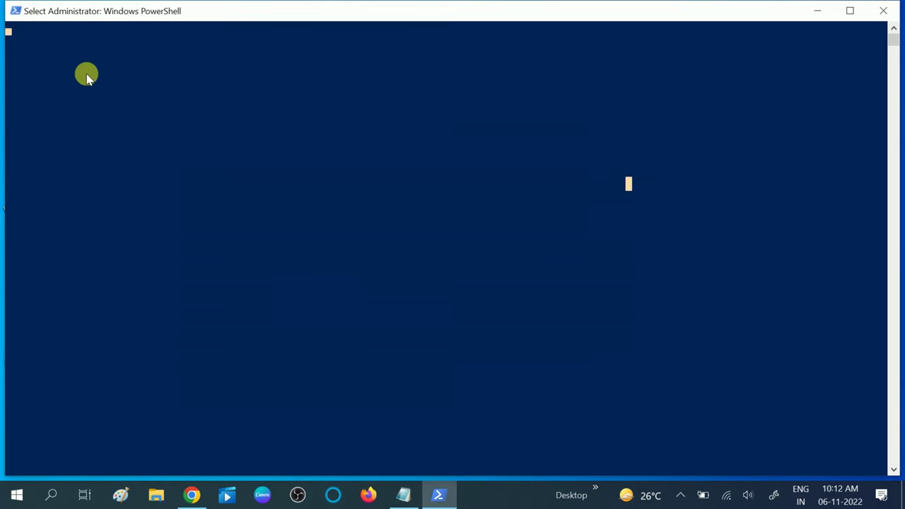
pyautogui.press('Escape')
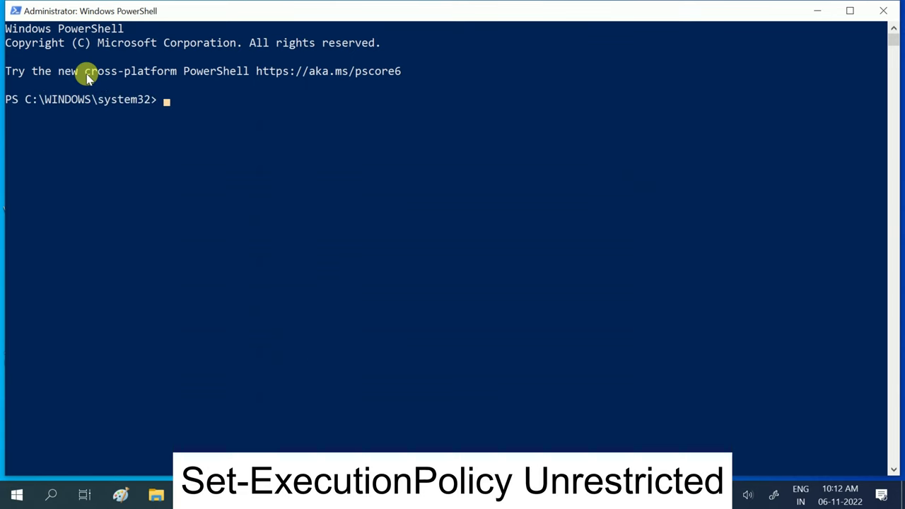
pyautogui.press('Return')
pyautogui.rightClick(167, 129)
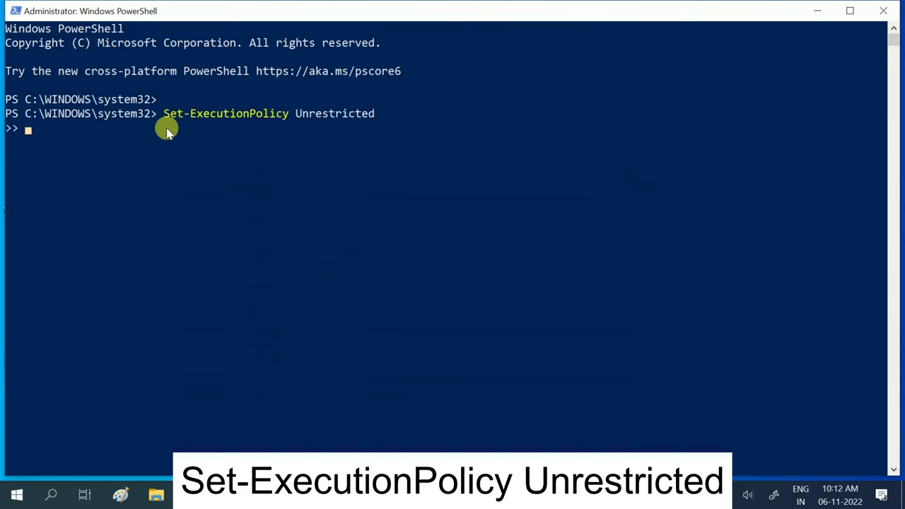
pyautogui.press('Return')
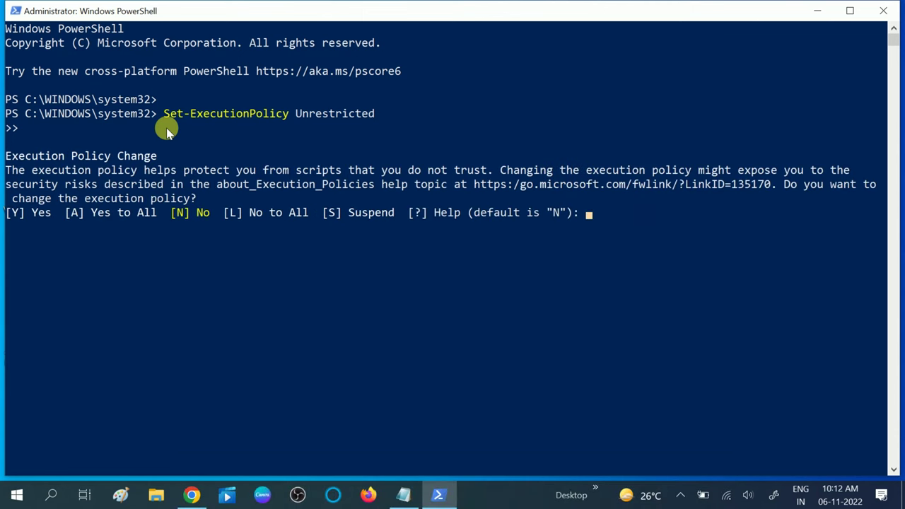
pyautogui.write('a')
pyautogui.press('Return')
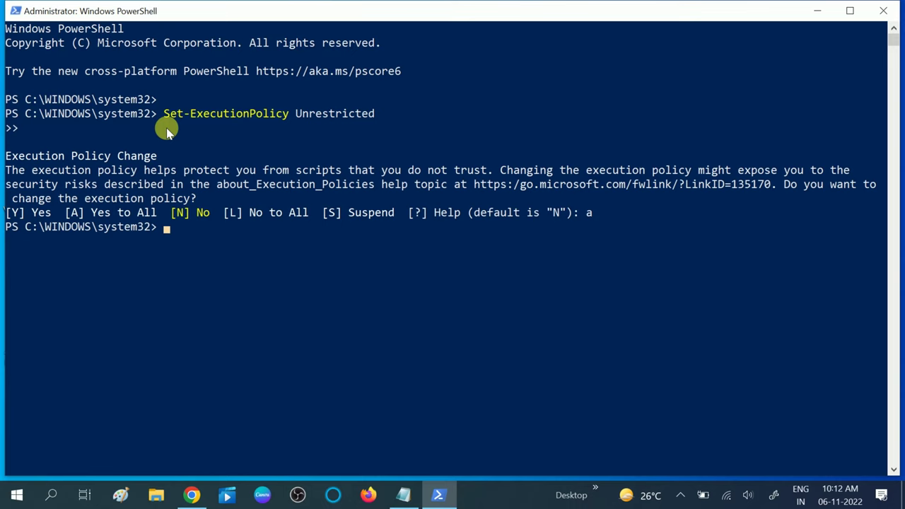
# Copy the entire Get-AppxPackage -AllUsers command line from the Notepad notes and minimize Notepad
pyautogui.hotkey('alt', 'Tab')
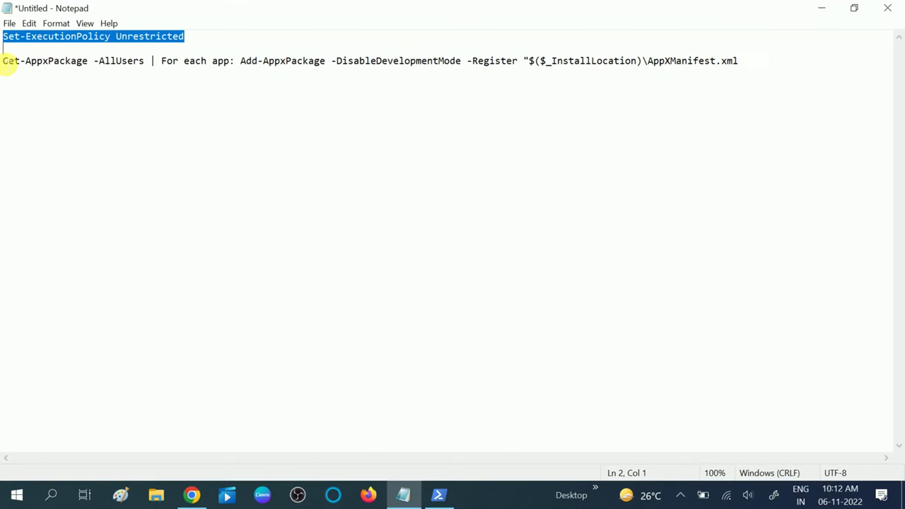
pyautogui.click(7, 62)
pyautogui.moveTo(11, 62); pyautogui.dragTo(756, 82)
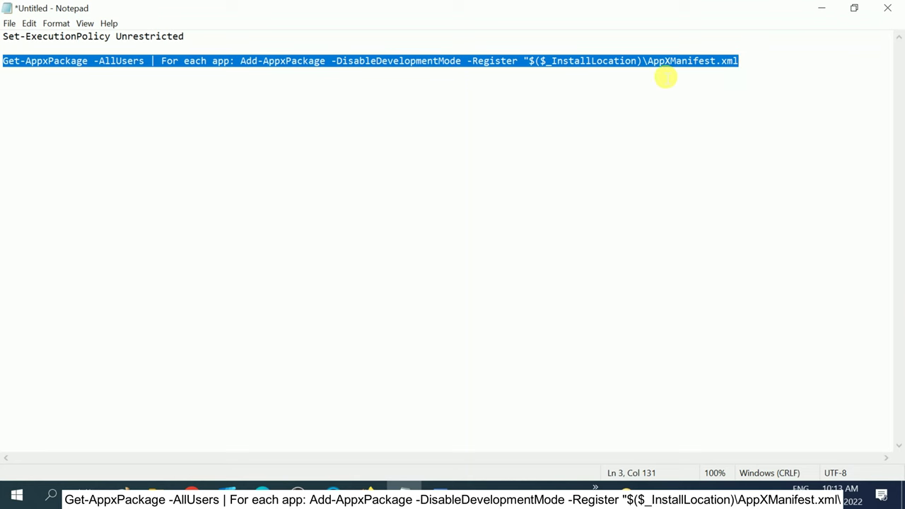
pyautogui.rightClick(614, 63)
pyautogui.click(640, 103)
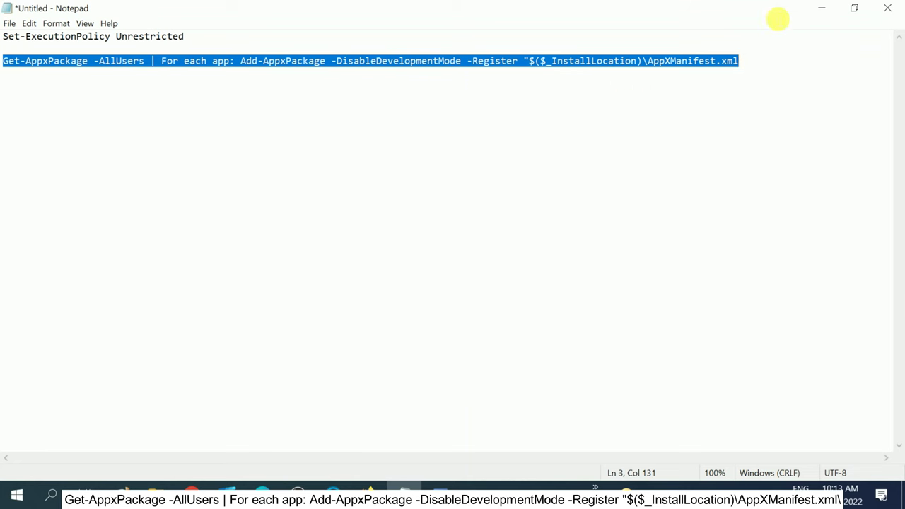
pyautogui.click(821, 9)
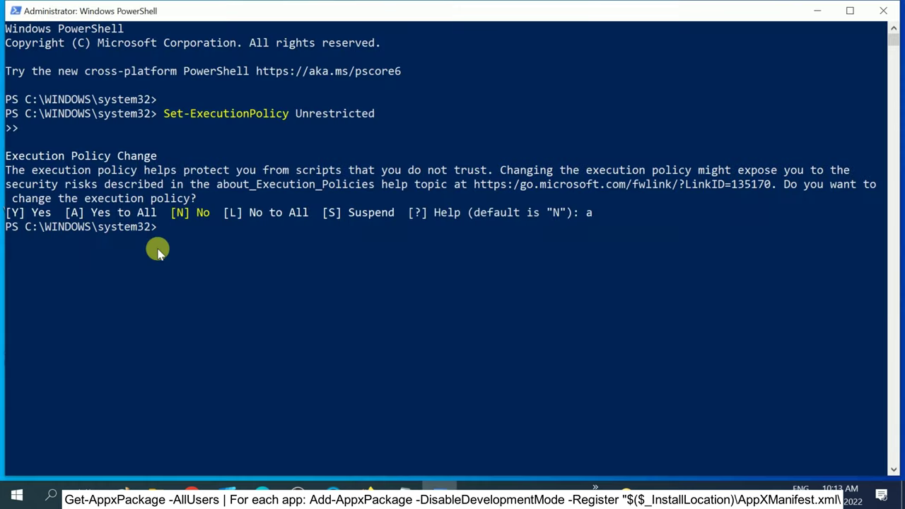
# Paste and run Get-AppxPackage -AllUsers | For each app: Add-AppxPackage -DisableDevelopmentMode -Register "$($_InstallLocation)\AppXManifest.xml in PowerShell
pyautogui.rightClick(158, 252)
pyautogui.press('Return')
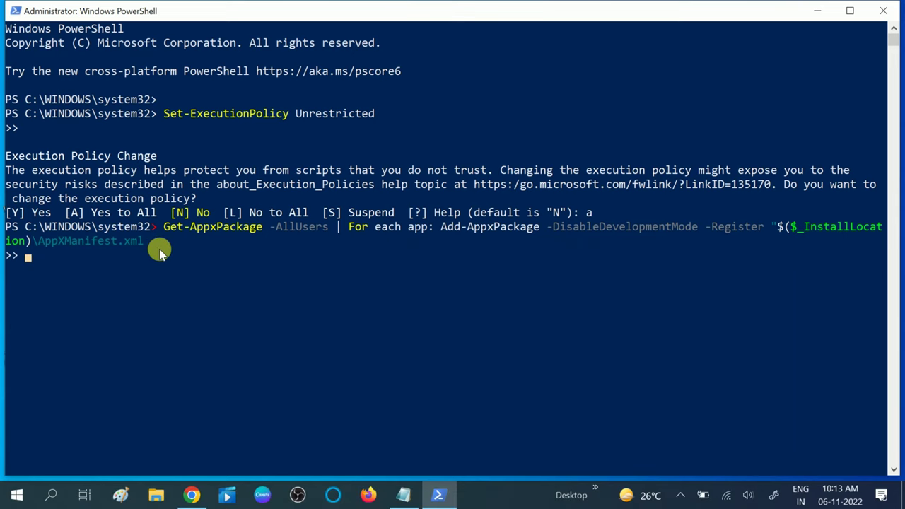
pyautogui.scroll(-1, 159, 252)
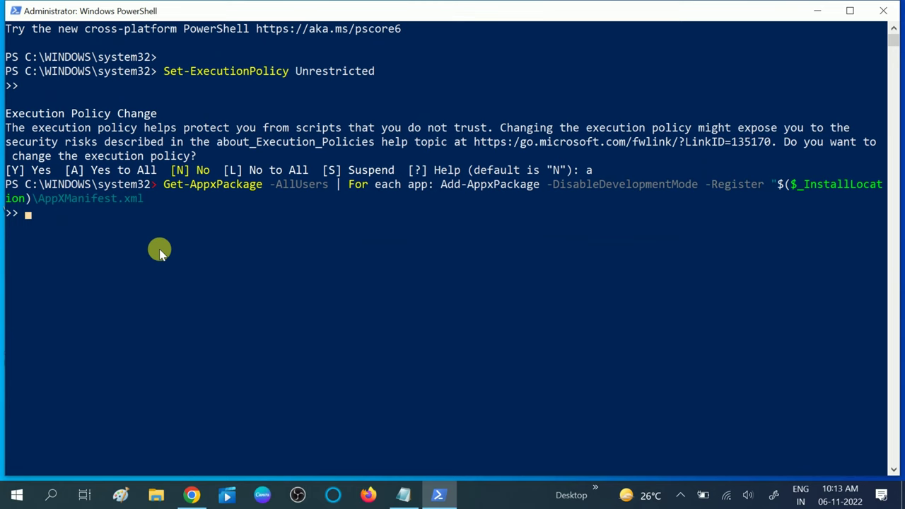
pyautogui.press('Return')
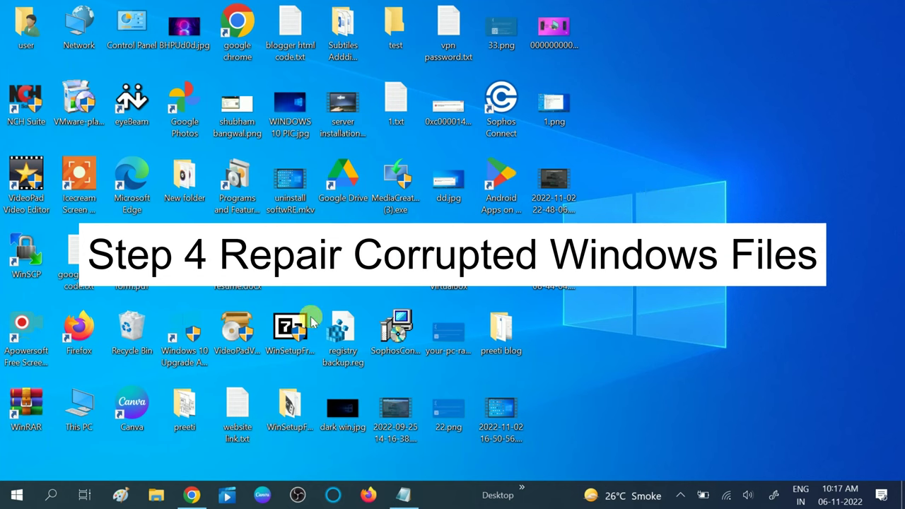
# Search Windows for cmd, run Command Prompt as administrator and bring its window to the front
pyautogui.click(51, 497)
pyautogui.write('cmd')
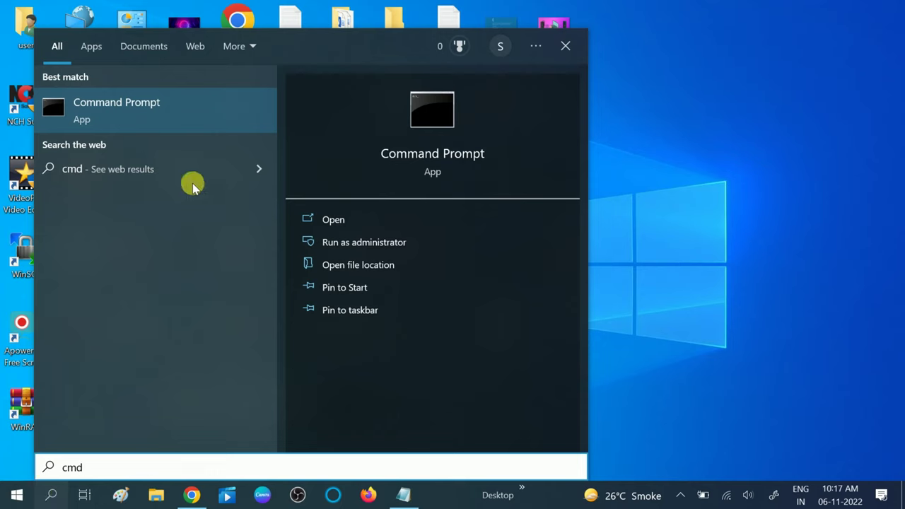
pyautogui.rightClick(174, 111)
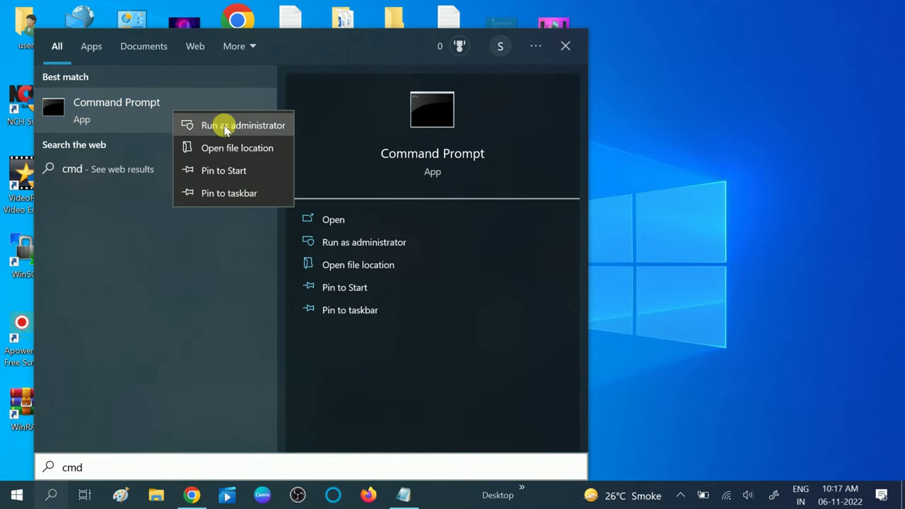
pyautogui.click(222, 126)
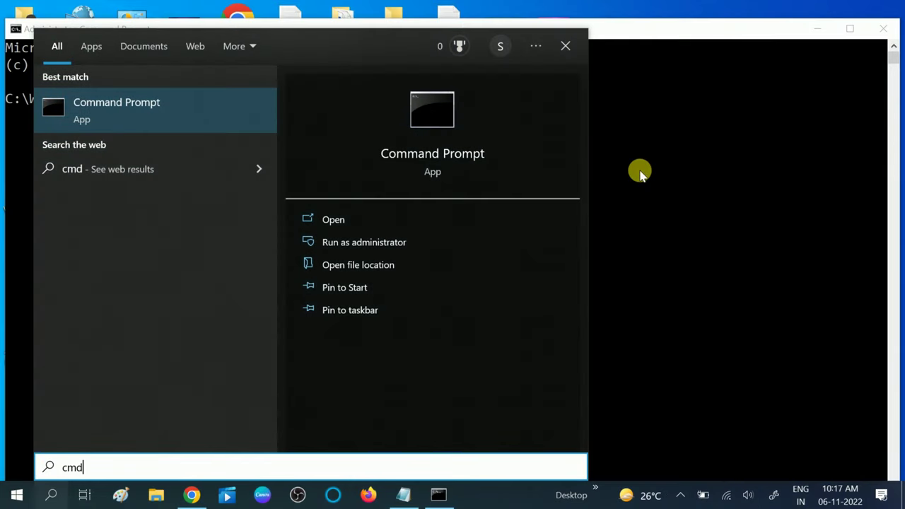
pyautogui.click(641, 170)
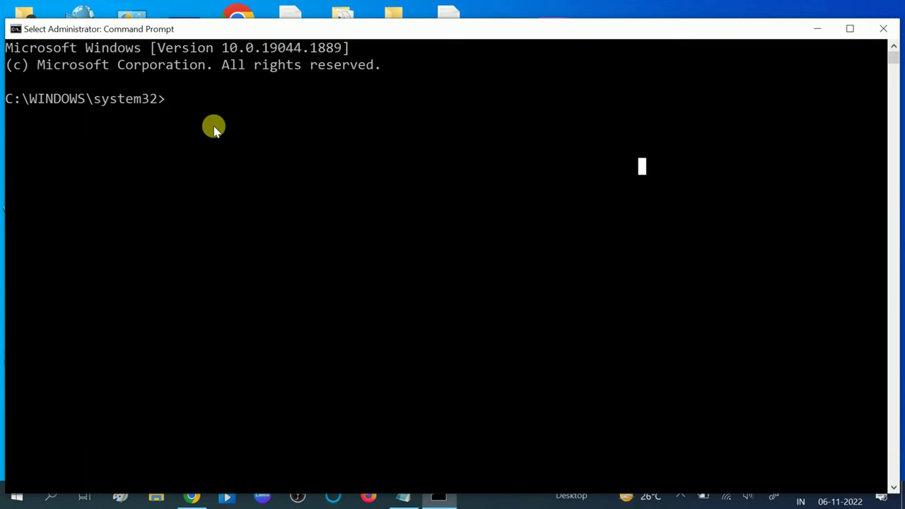
# Run DISM /Online /Cleanup-Image /ScanHealth in the administrator Command Prompt and maximize the window
pyautogui.hotkey('ctrl', 'v')
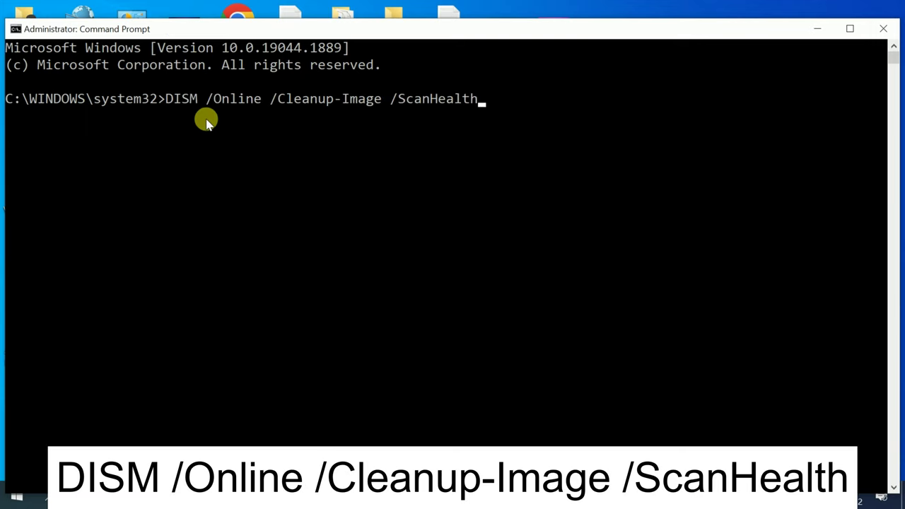
pyautogui.press('Return')
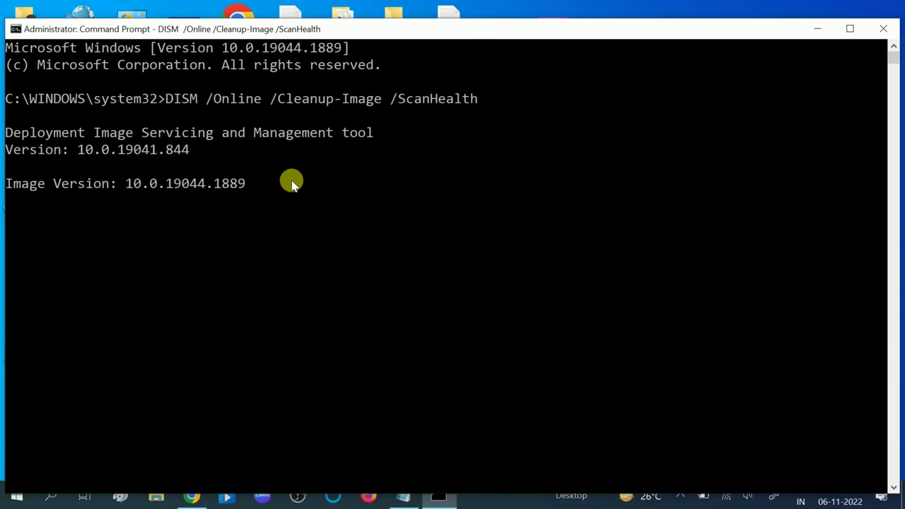
pyautogui.click(850, 28)
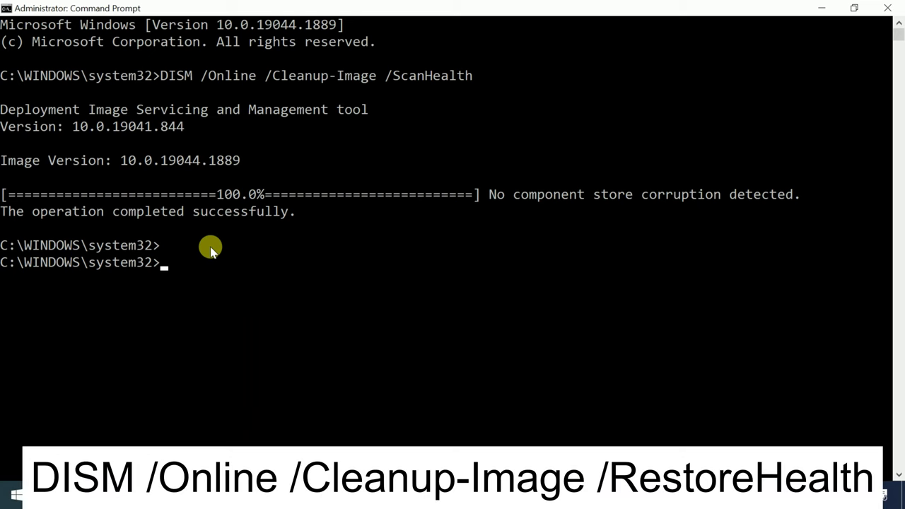
# Run DISM /Online /Cleanup-Image /RestoreHealth to repair the Windows image, and close the Command Prompt window
pyautogui.rightClick(178, 275)
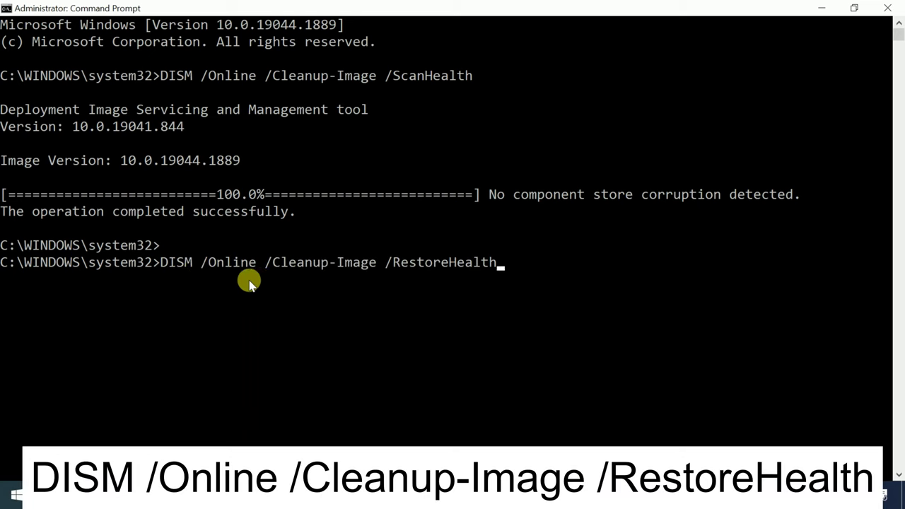
pyautogui.press('Return')
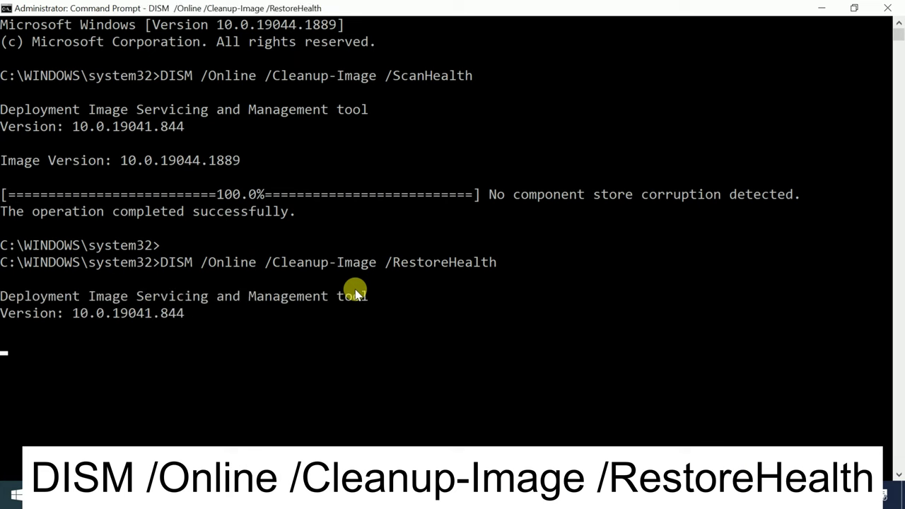
pyautogui.scroll(-1, 356, 292)
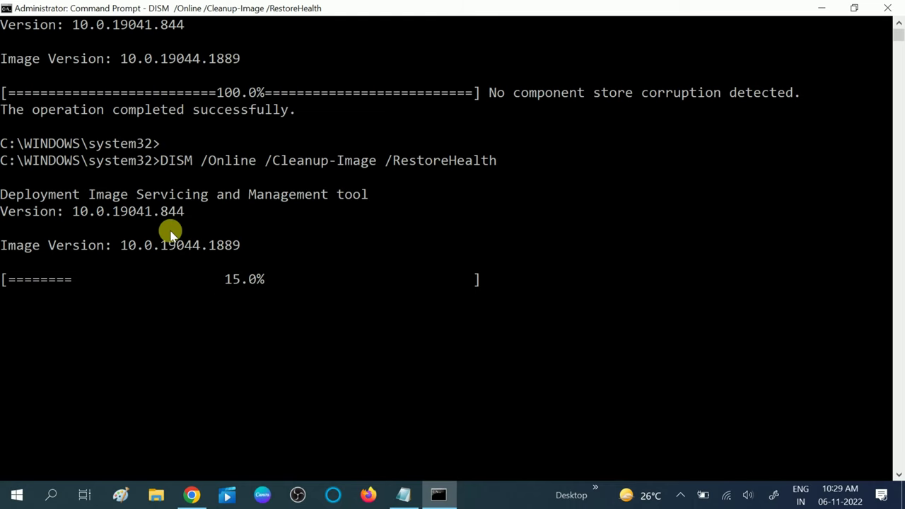
pyautogui.click(27, 497)
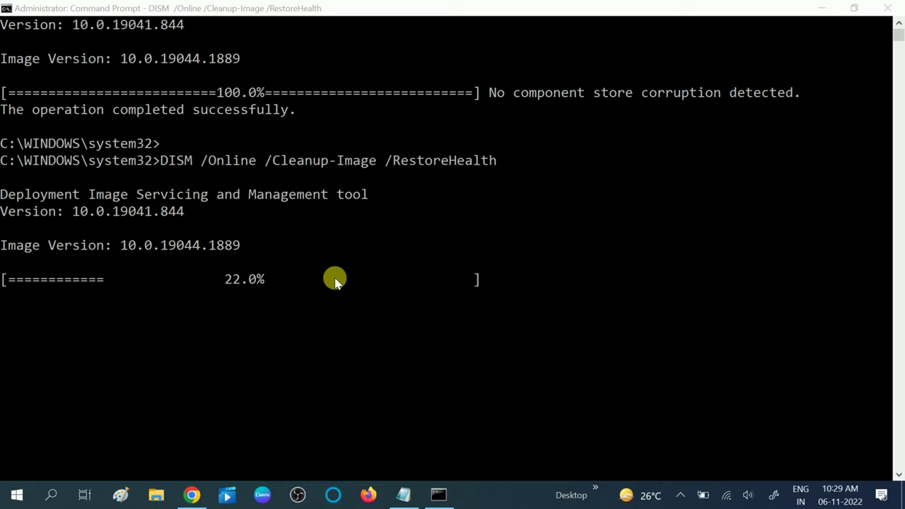
pyautogui.click(887, 8)
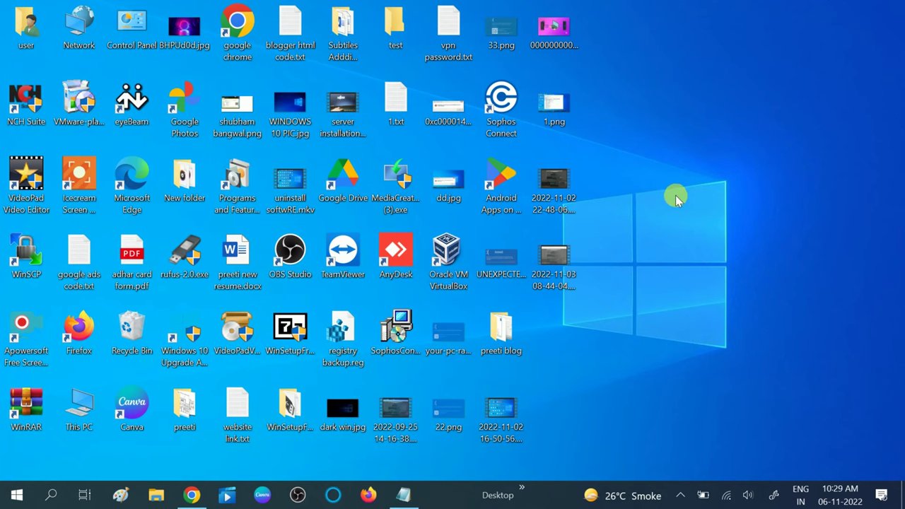
# Search Windows for cmd, run Command Prompt as administrator and bring its window to the front
pyautogui.click(51, 499)
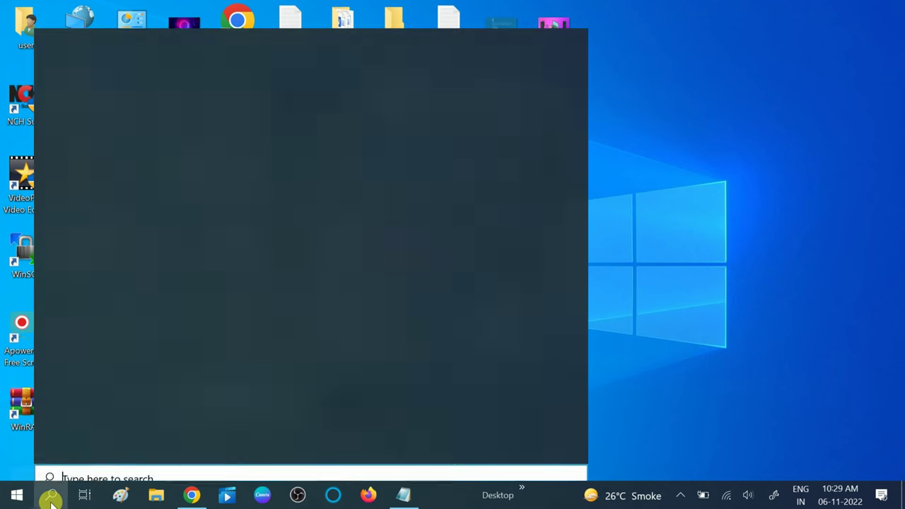
pyautogui.write('cmd')
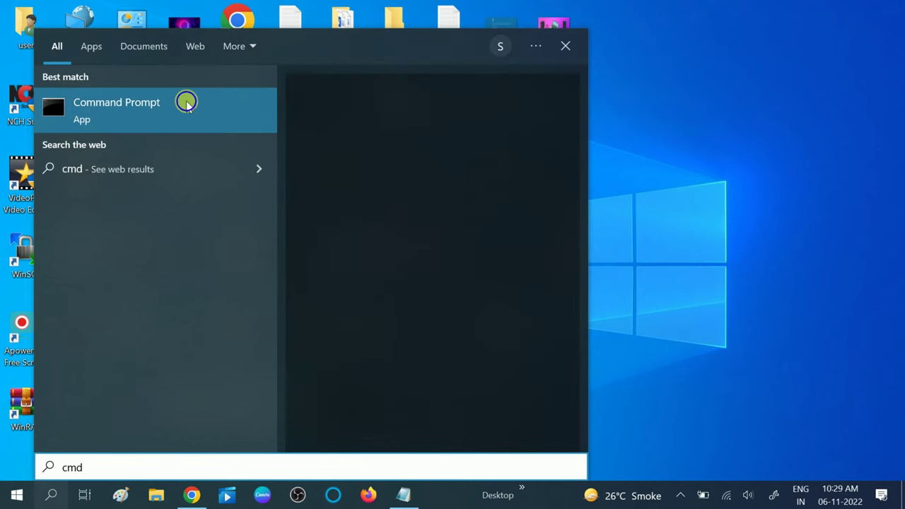
pyautogui.rightClick(186, 103)
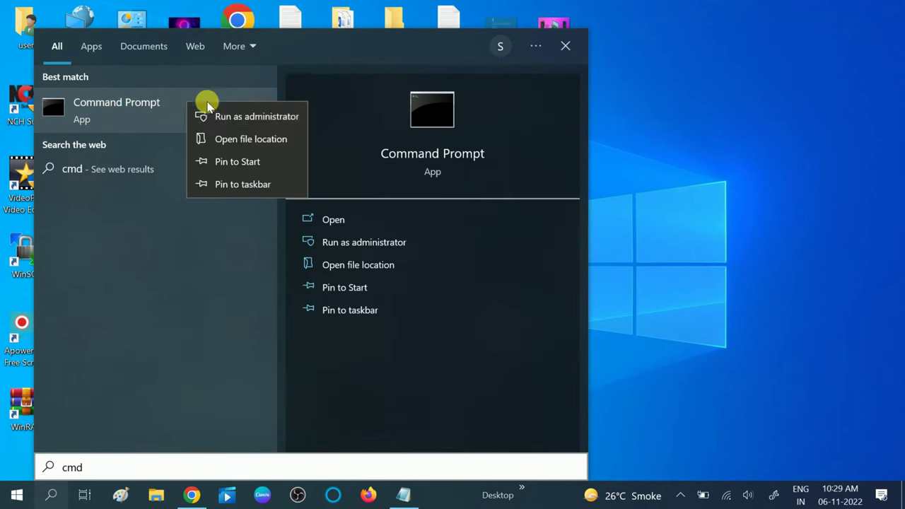
pyautogui.click(242, 118)
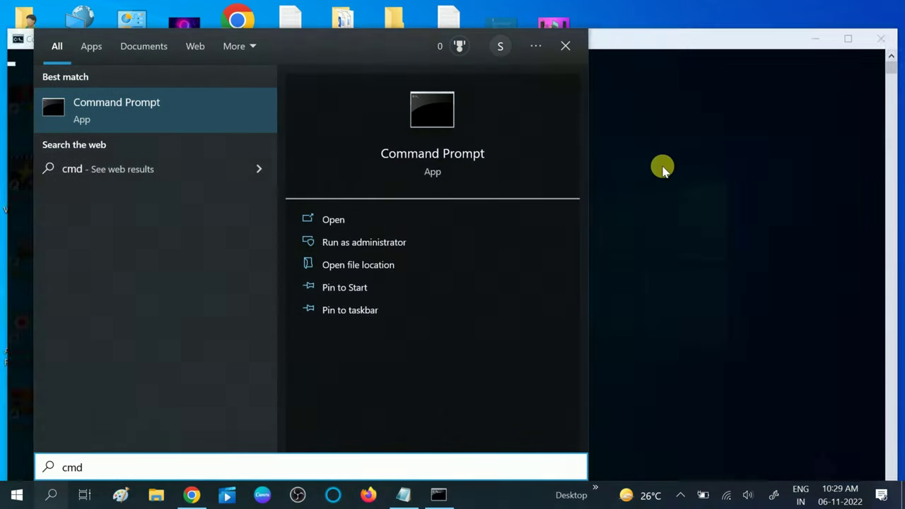
pyautogui.click(665, 160)
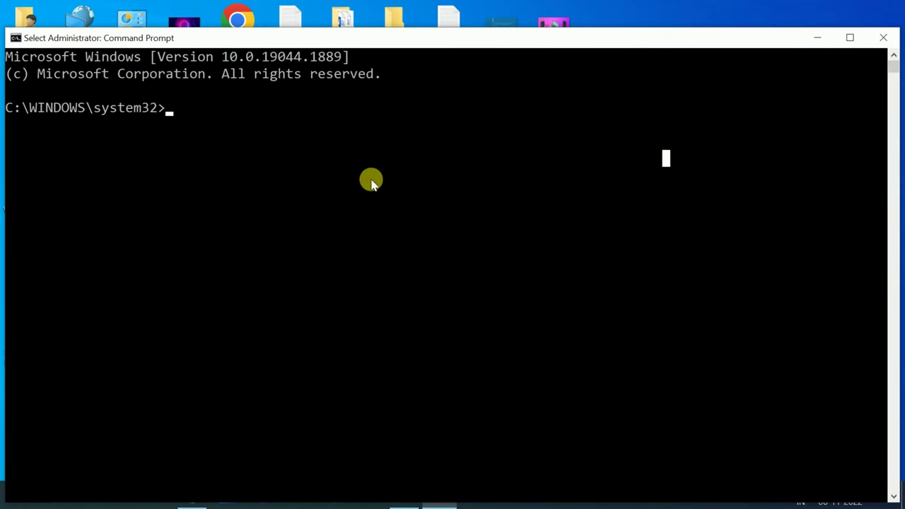
# Run sfc /scannow in the administrator Command Prompt to check the system files, and close the window
pyautogui.write('sfc /sca')
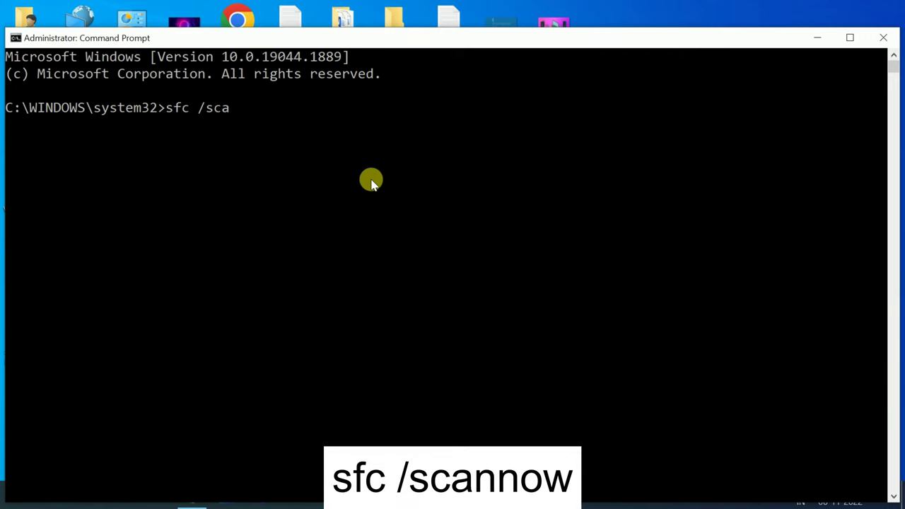
pyautogui.write('nnow')
pyautogui.press('Return')
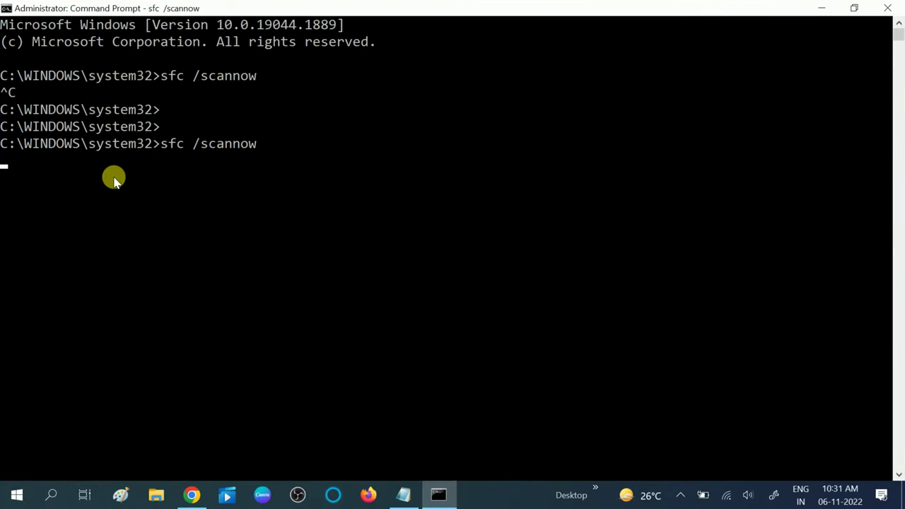
pyautogui.click(886, 6)
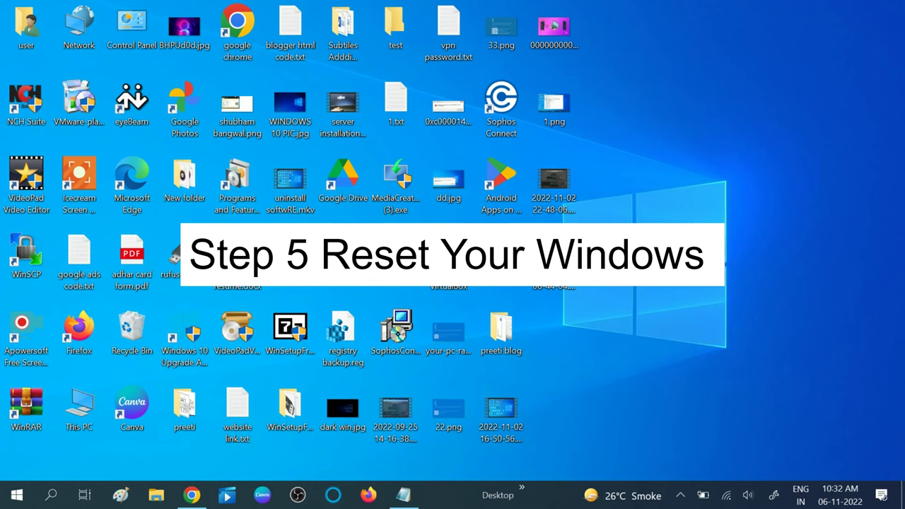
# Search Windows for "reset this" and open the Reset this PC system settings
pyautogui.click(59, 500)
pyautogui.write('re')
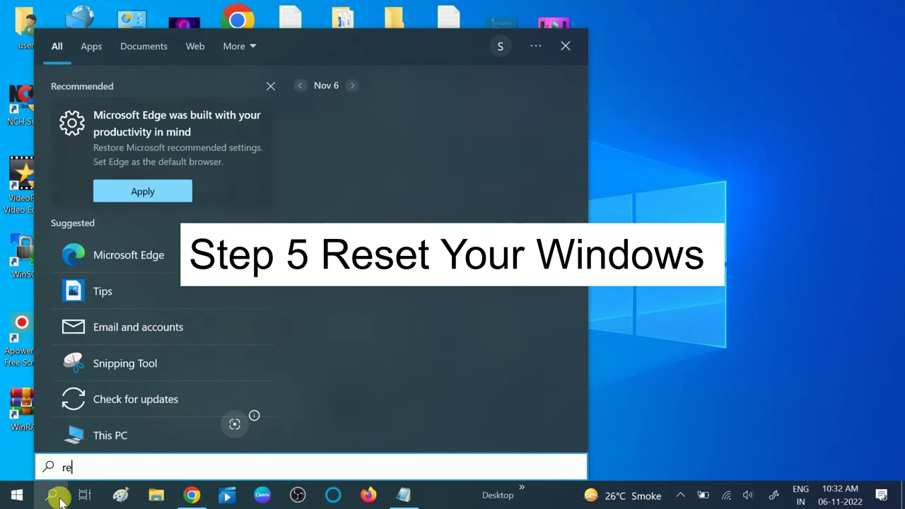
pyautogui.write('set this')
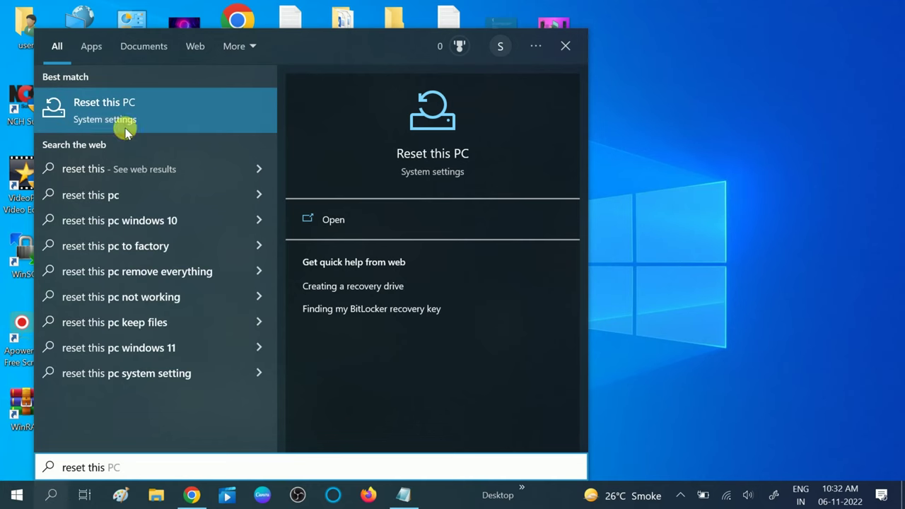
pyautogui.click(122, 110)
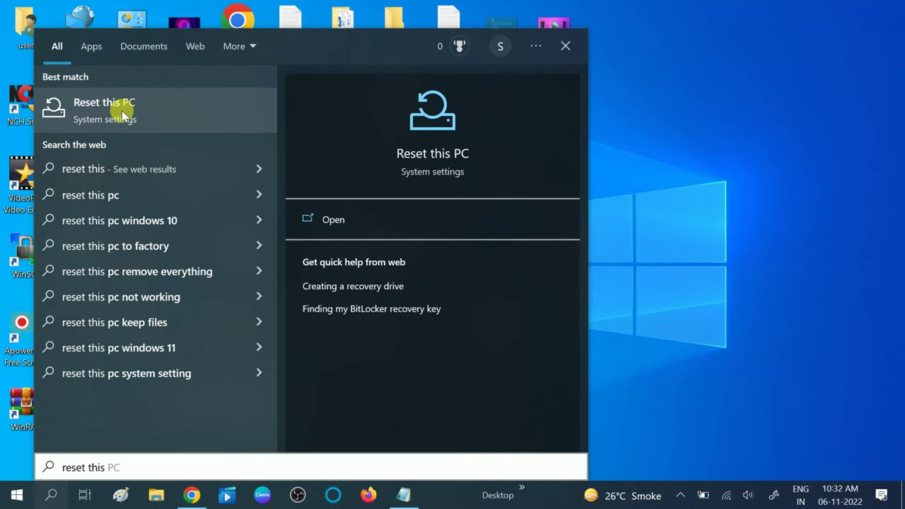
pyautogui.click(122, 110)
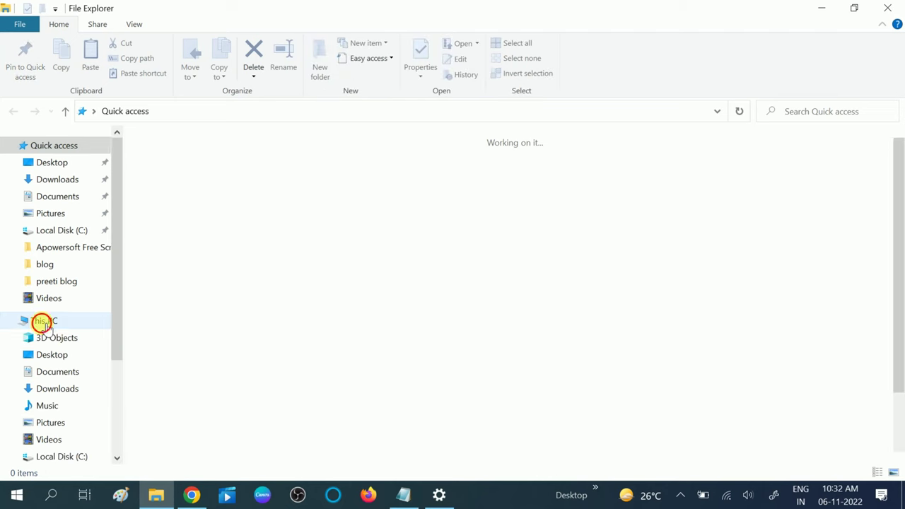
# Look at the drives under This PC in File Explorer, and minimize the window
pyautogui.click(40, 321)
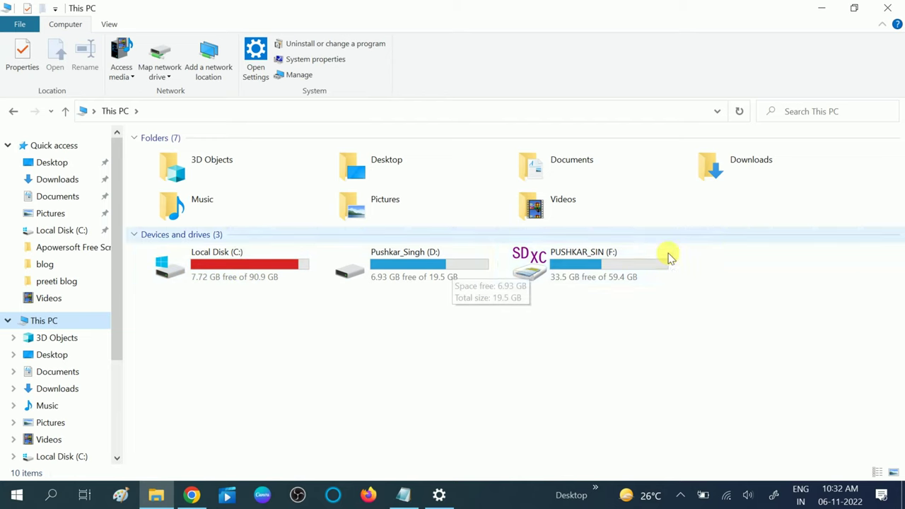
pyautogui.click(823, 13)
# Set up a PC reset with Keep my files and Local reinstall, accepting the current additional settings
pyautogui.click(278, 168)
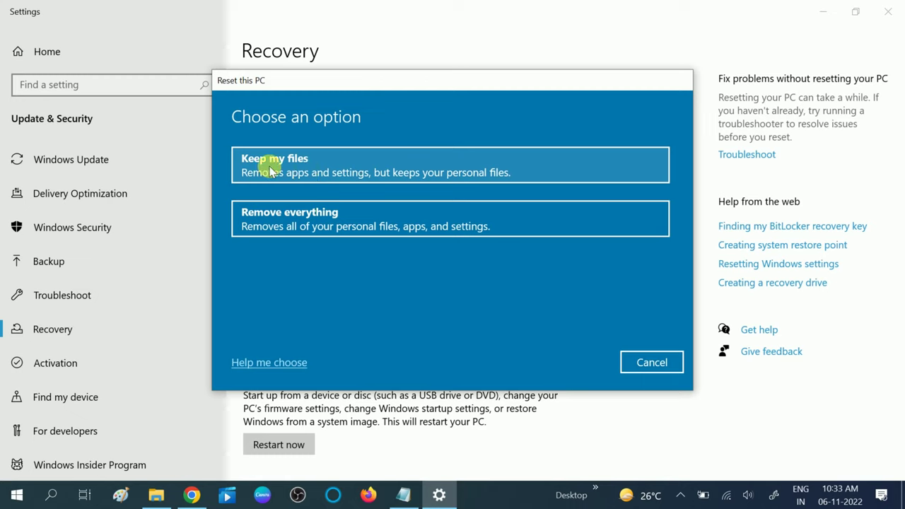
pyautogui.click(307, 169)
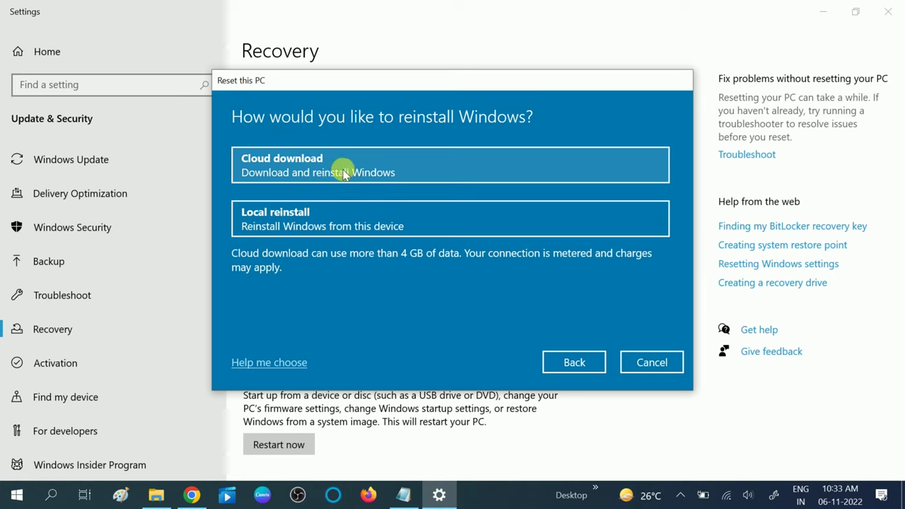
pyautogui.click(324, 209)
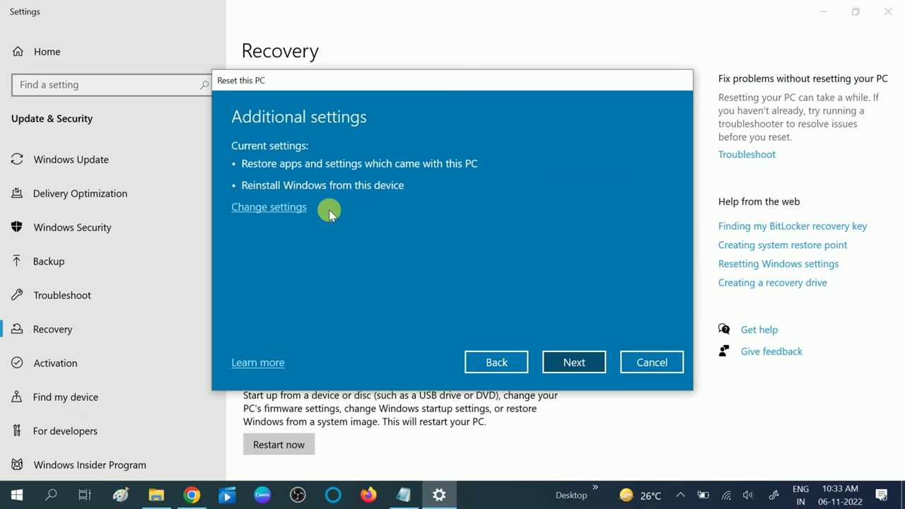
pyautogui.click(565, 364)
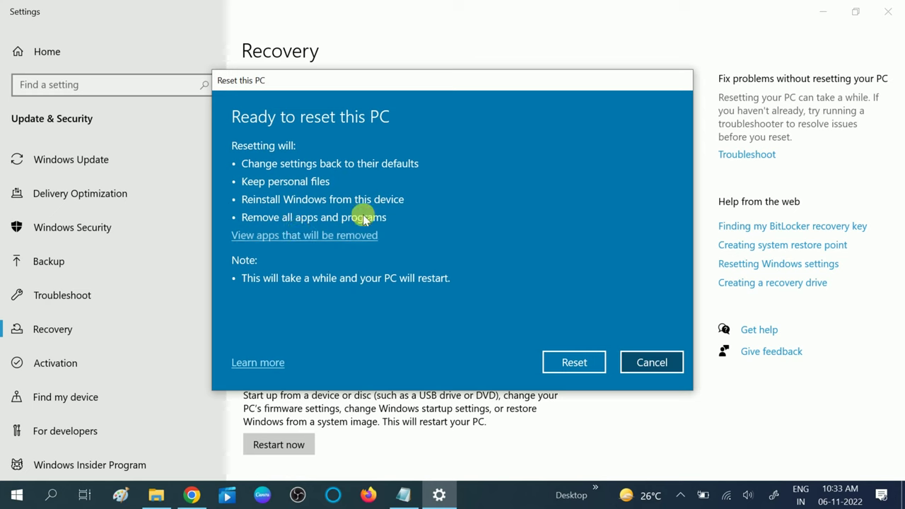
# Review the full list of apps that the reset will remove, and return to the reset summary
pyautogui.click(297, 238)
pyautogui.scroll(-1, 293, 299)
pyautogui.scroll(-5, 293, 300)
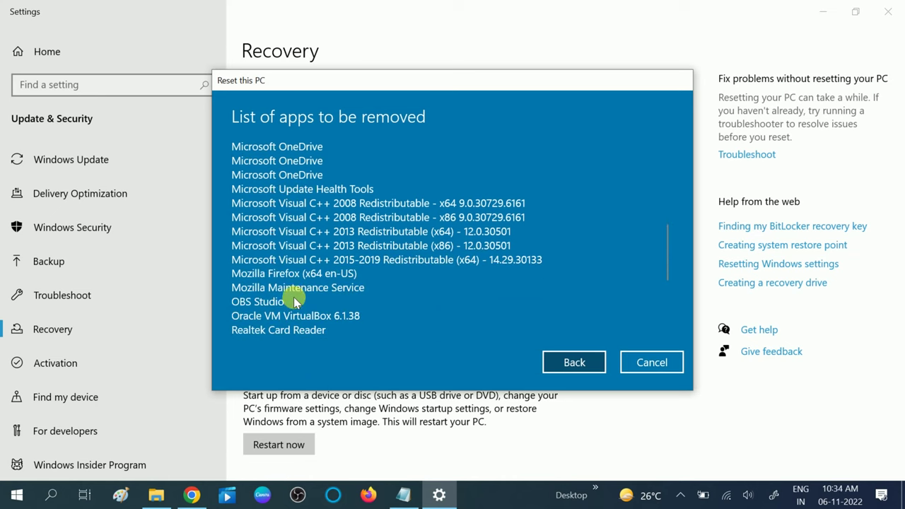
pyautogui.scroll(-3, 293, 237)
pyautogui.scroll(-2, 293, 239)
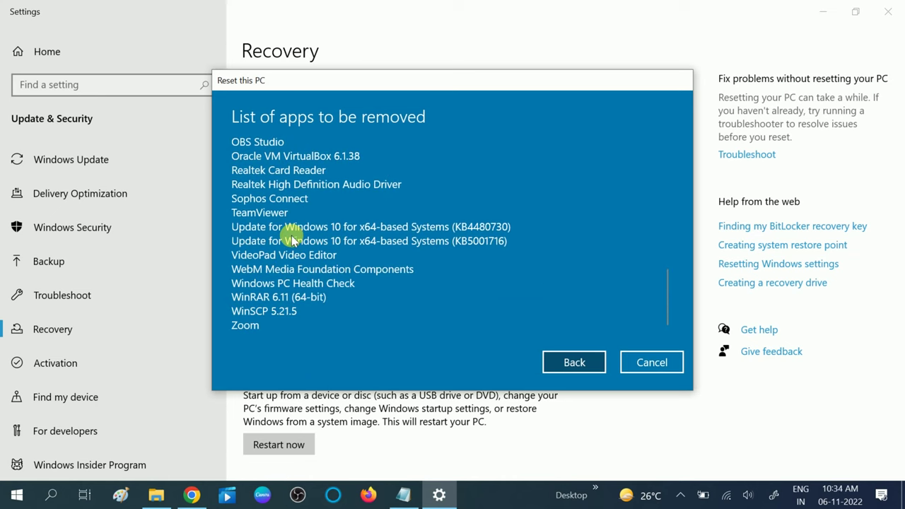
pyautogui.click(580, 361)
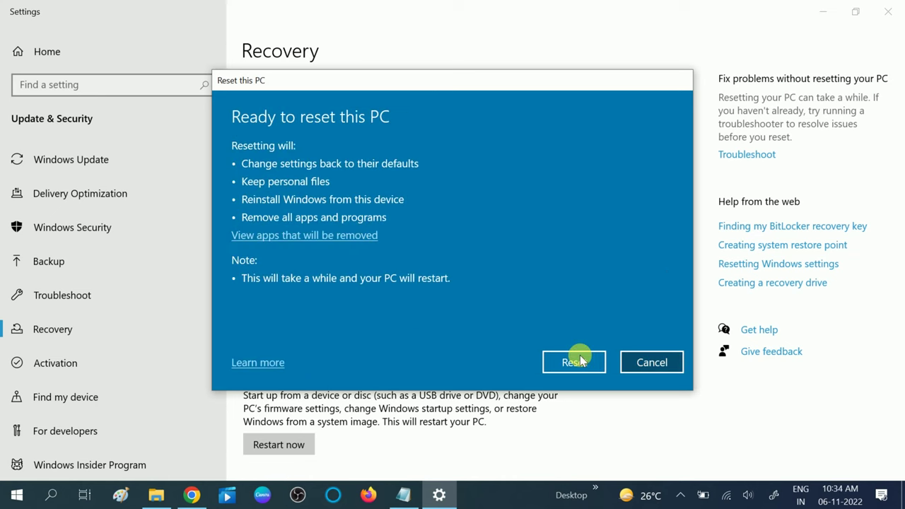
# Start the PC reset, cancel it during preparation, and close Settings
pyautogui.click(573, 364)
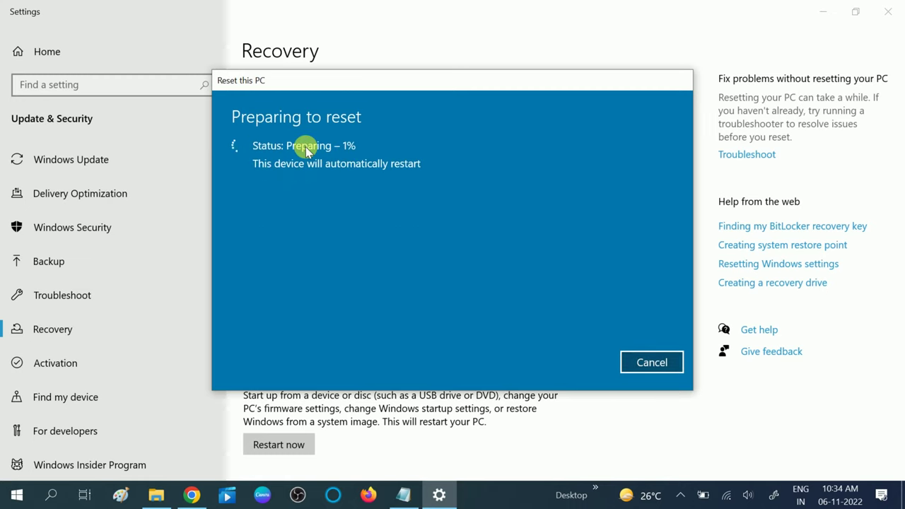
pyautogui.click(650, 363)
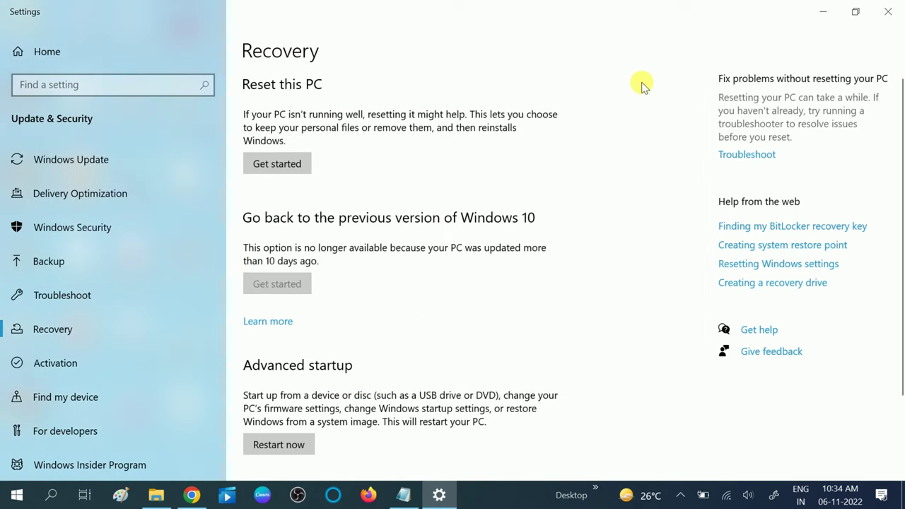
pyautogui.click(888, 11)
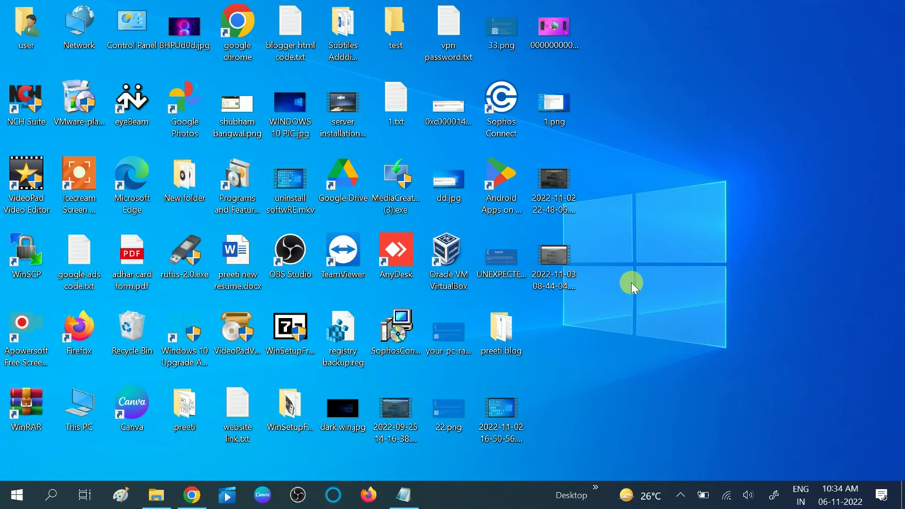